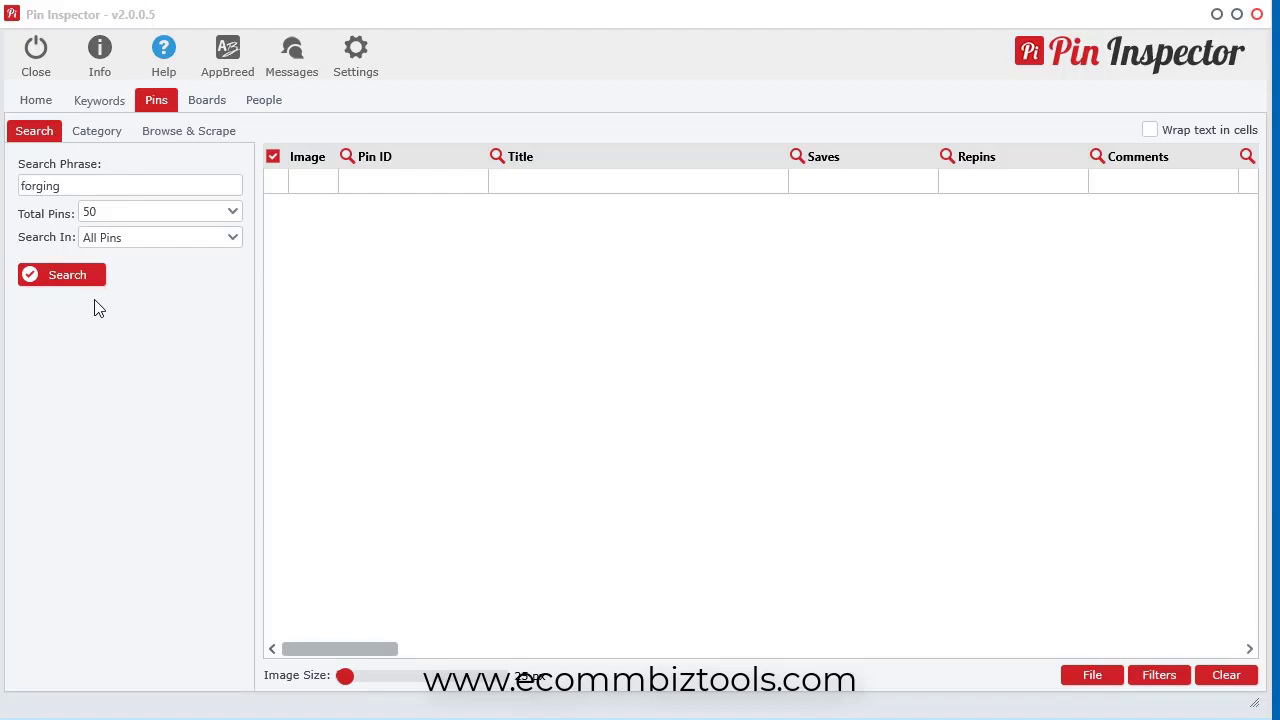
Search for 10 pins matching 'forging'.
click(140, 213)
click(145, 234)
click(63, 279)
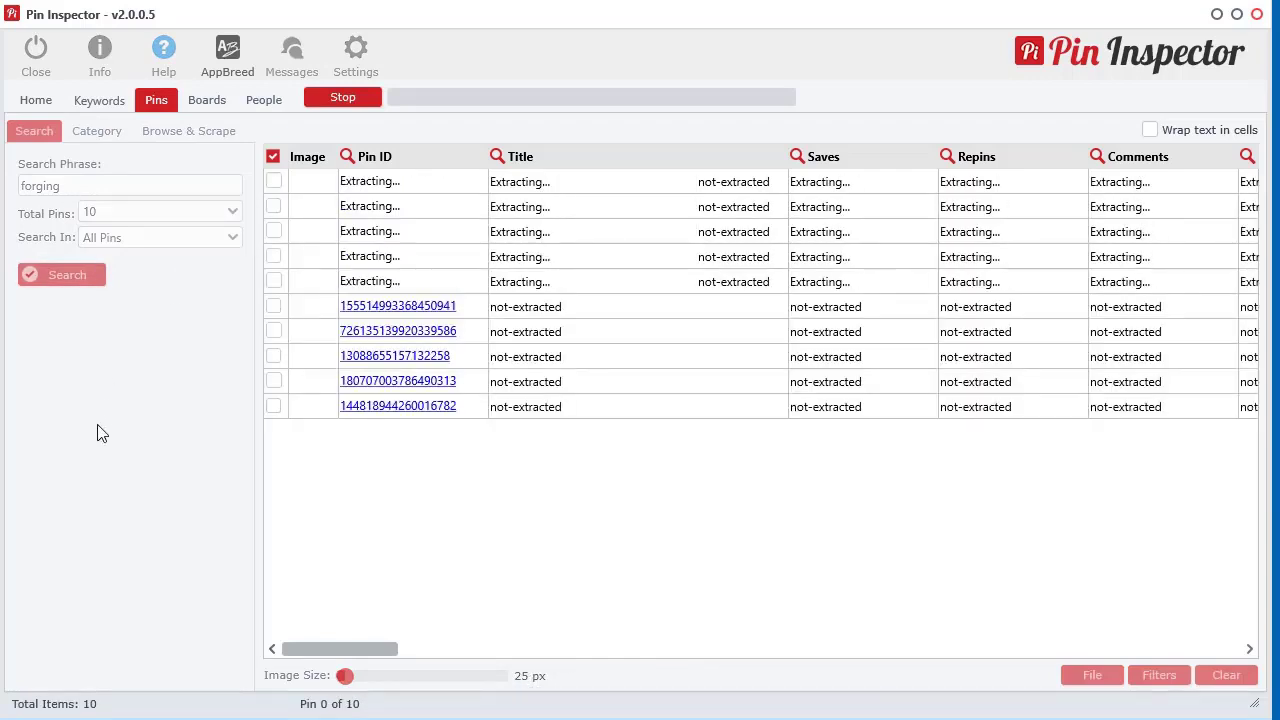
Limit the search to Videos and rerun it for forging video pins.
click(147, 238)
click(133, 280)
click(72, 277)
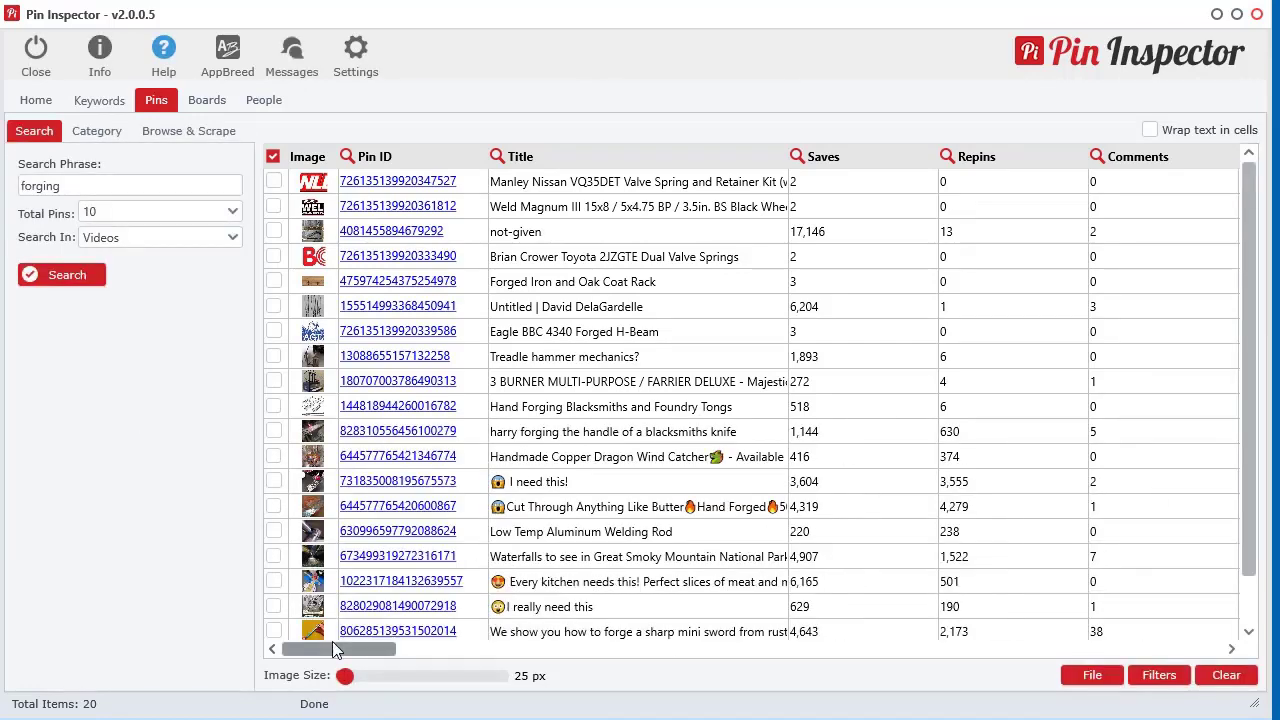
Scroll through the 20 forging results, enlarging thumbnails to 115 px and returning them to 25 px.
drag(340, 655, 688, 666)
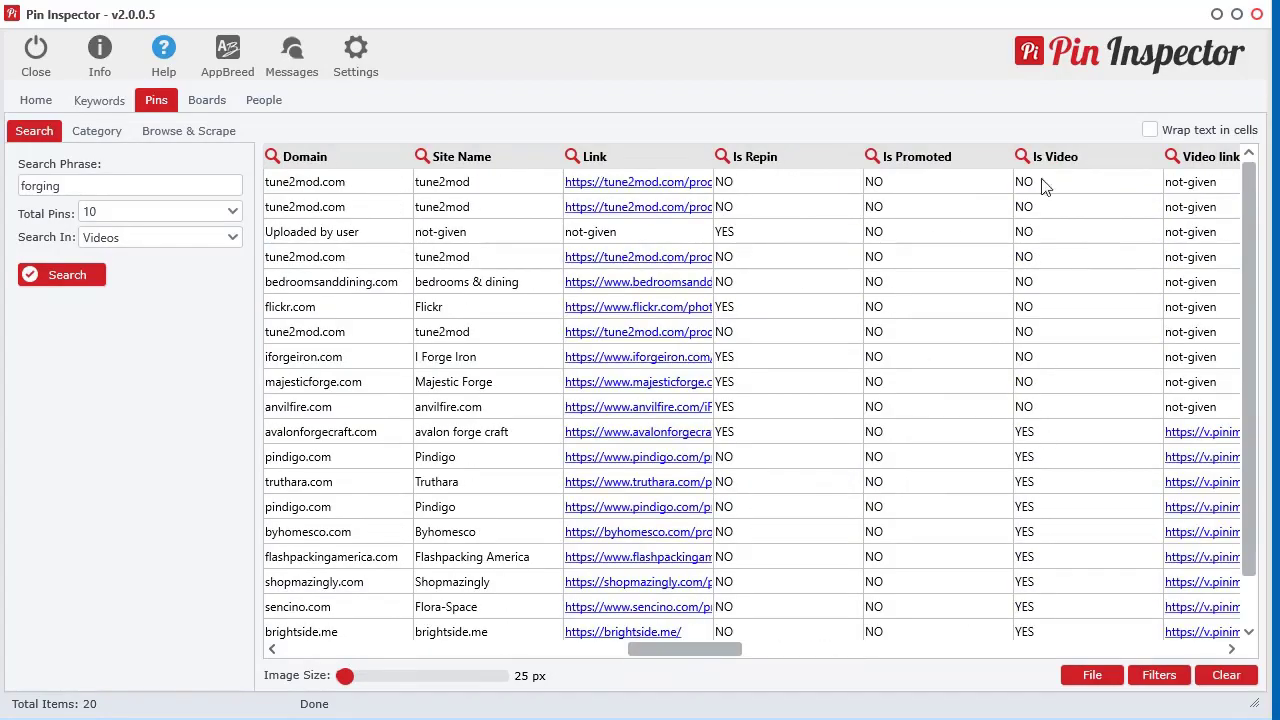
drag(700, 648, 469, 676)
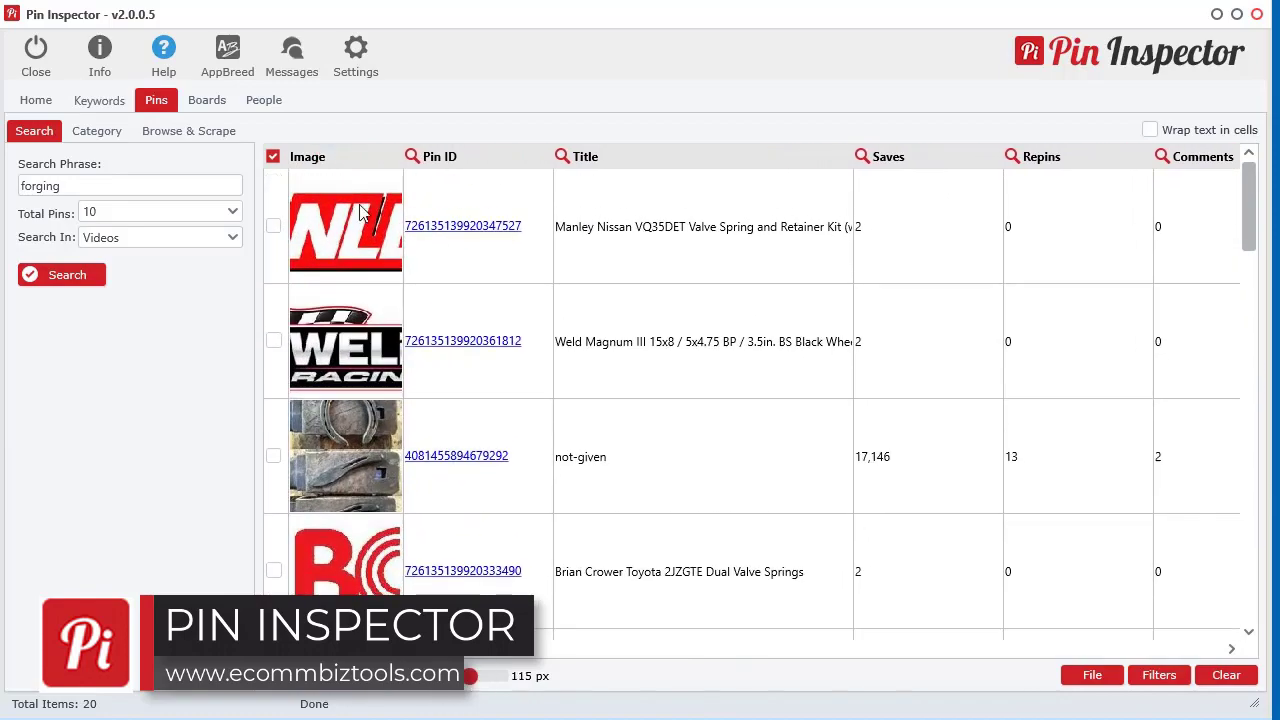
scroll(638, 482, down, 10)
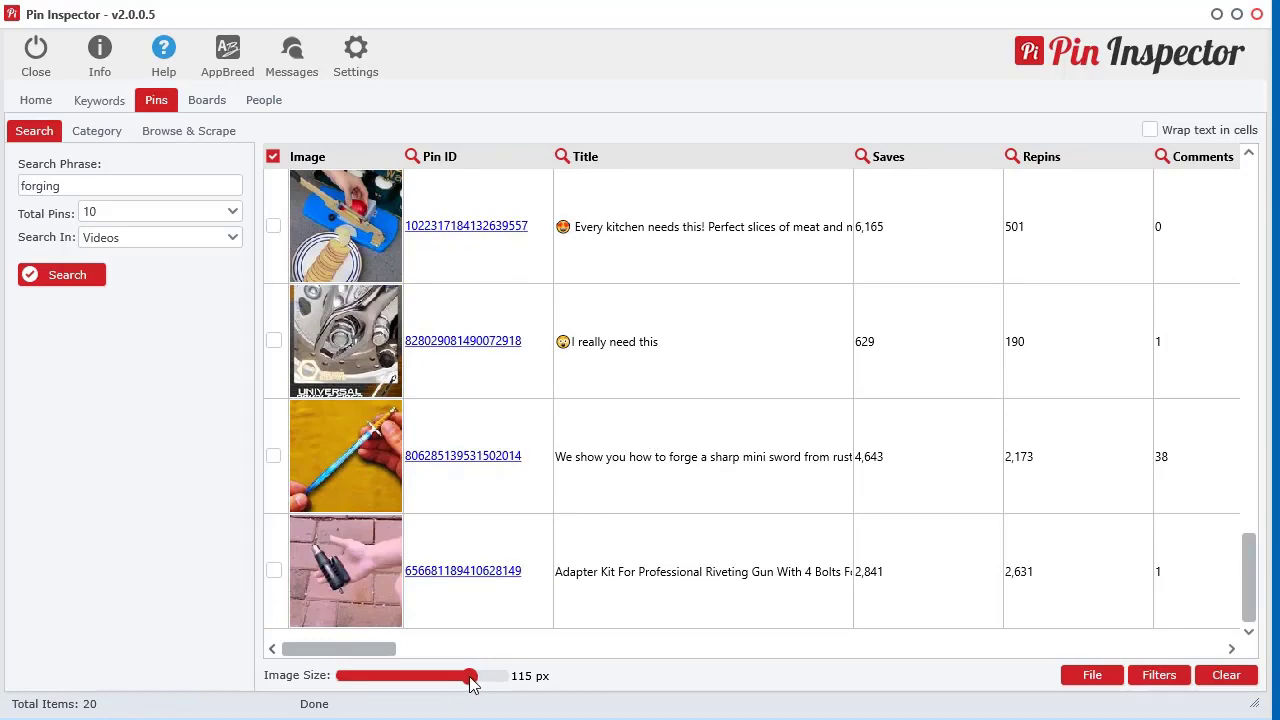
drag(470, 678, 335, 682)
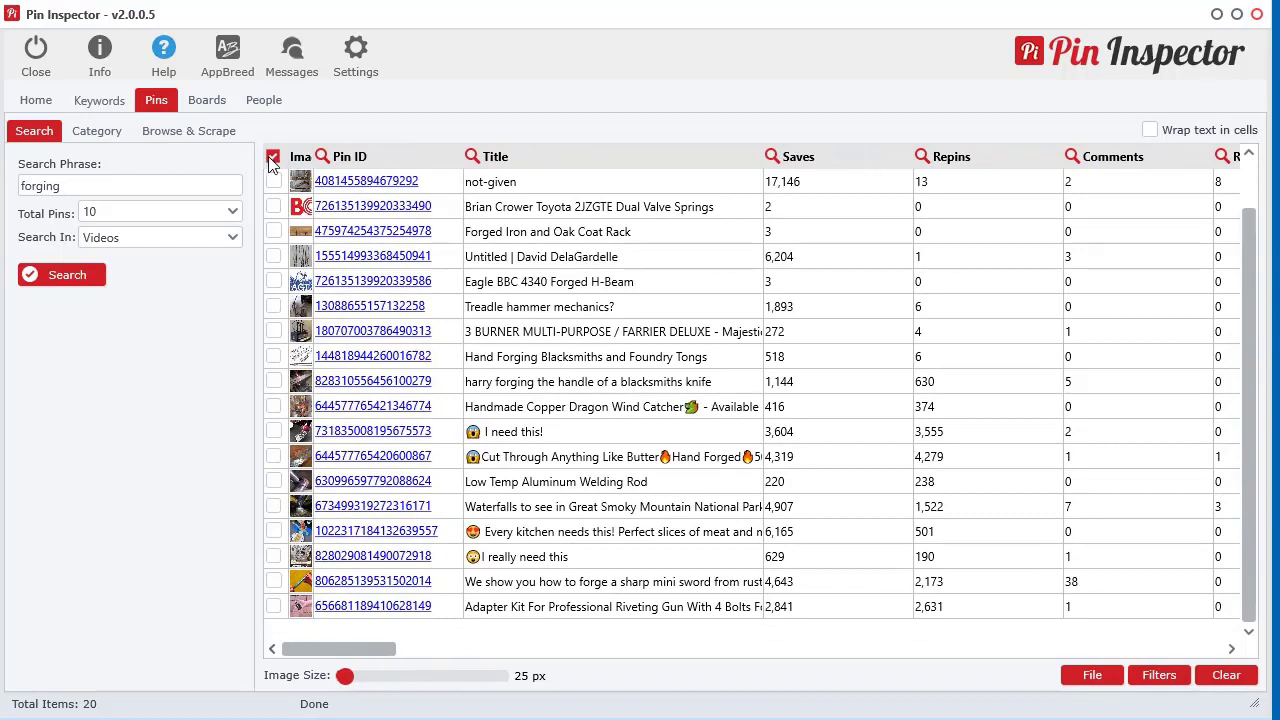
Tick a few forging pins, then use the header checkbox to check all 20 rows.
scroll(327, 285, up, 1)
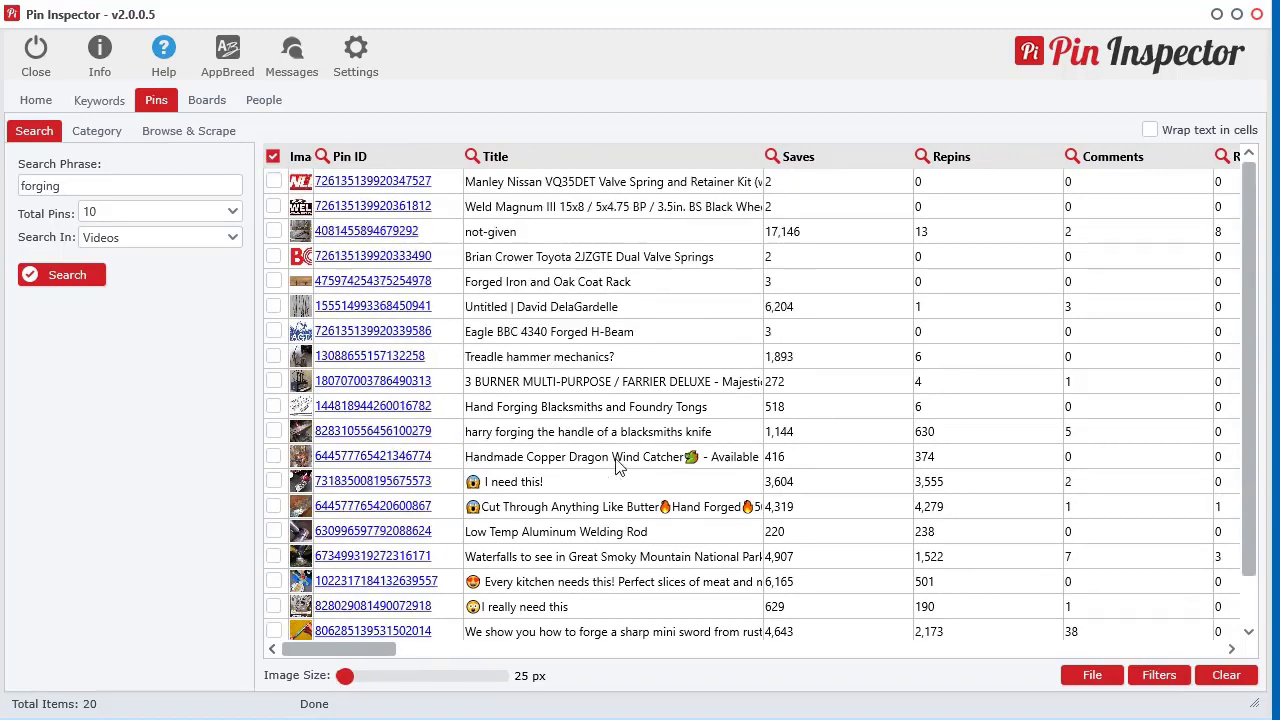
click(565, 258)
click(571, 310)
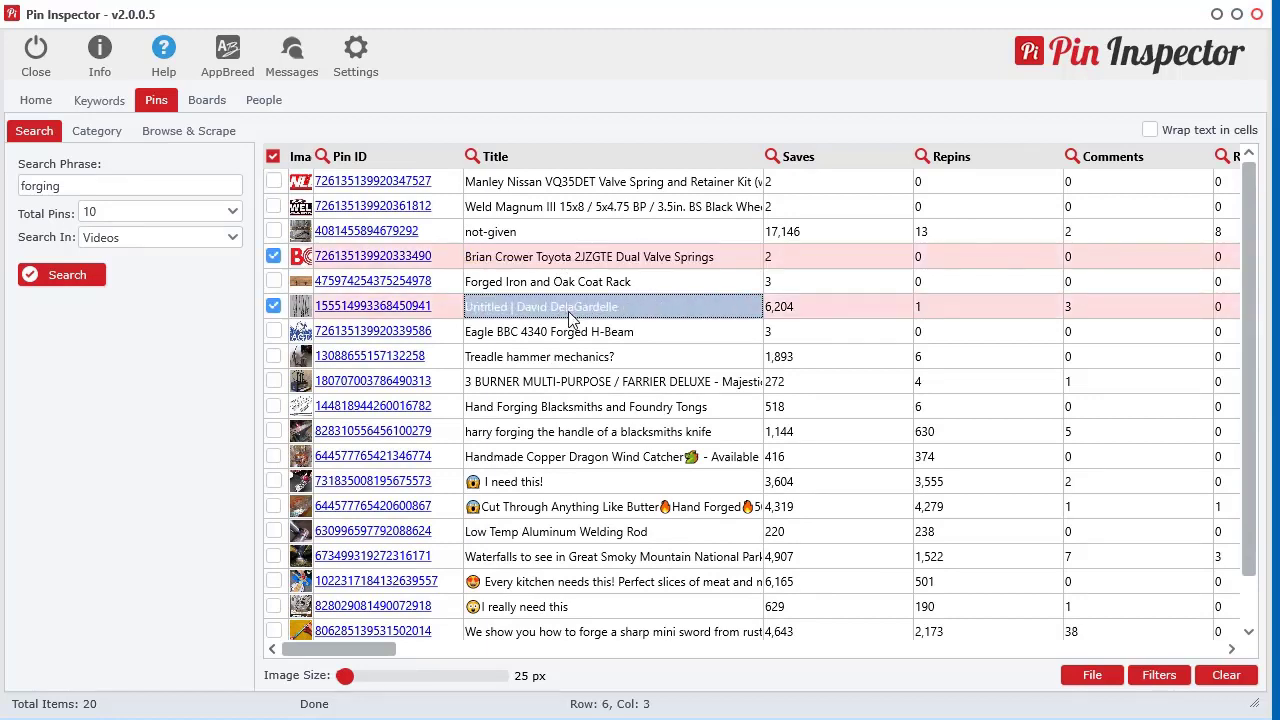
click(273, 281)
click(273, 231)
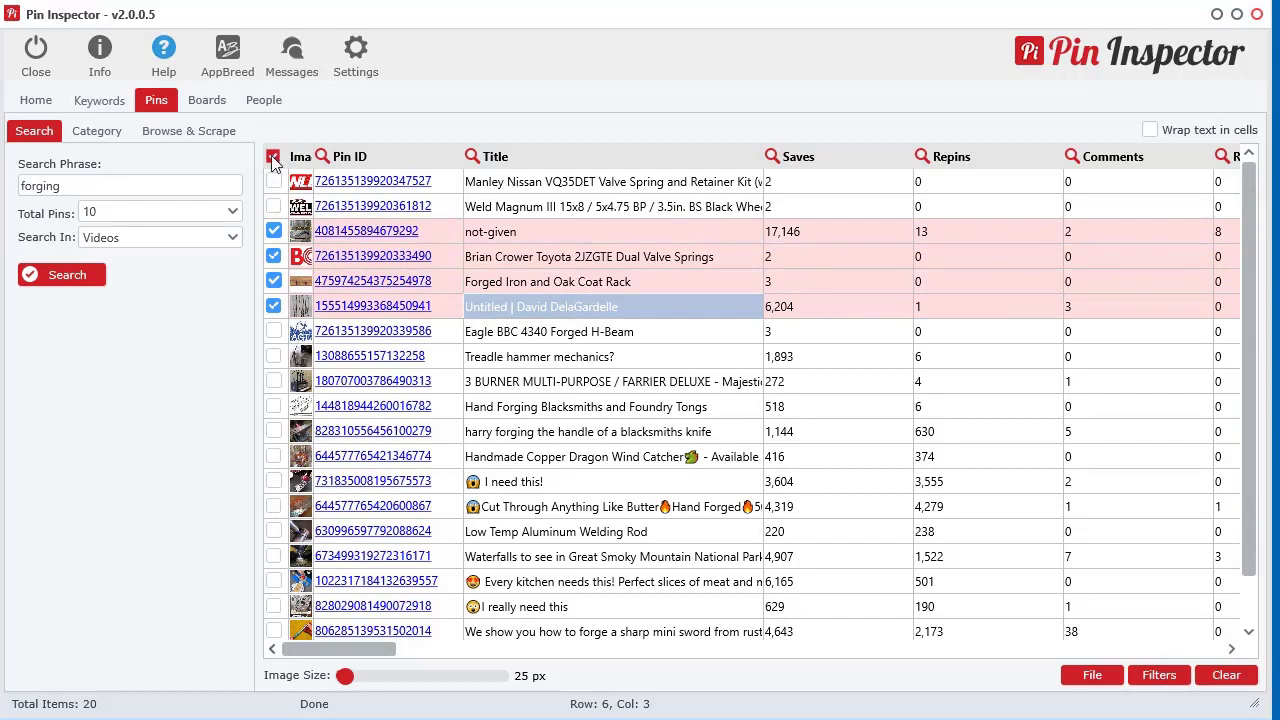
click(273, 160)
click(371, 235)
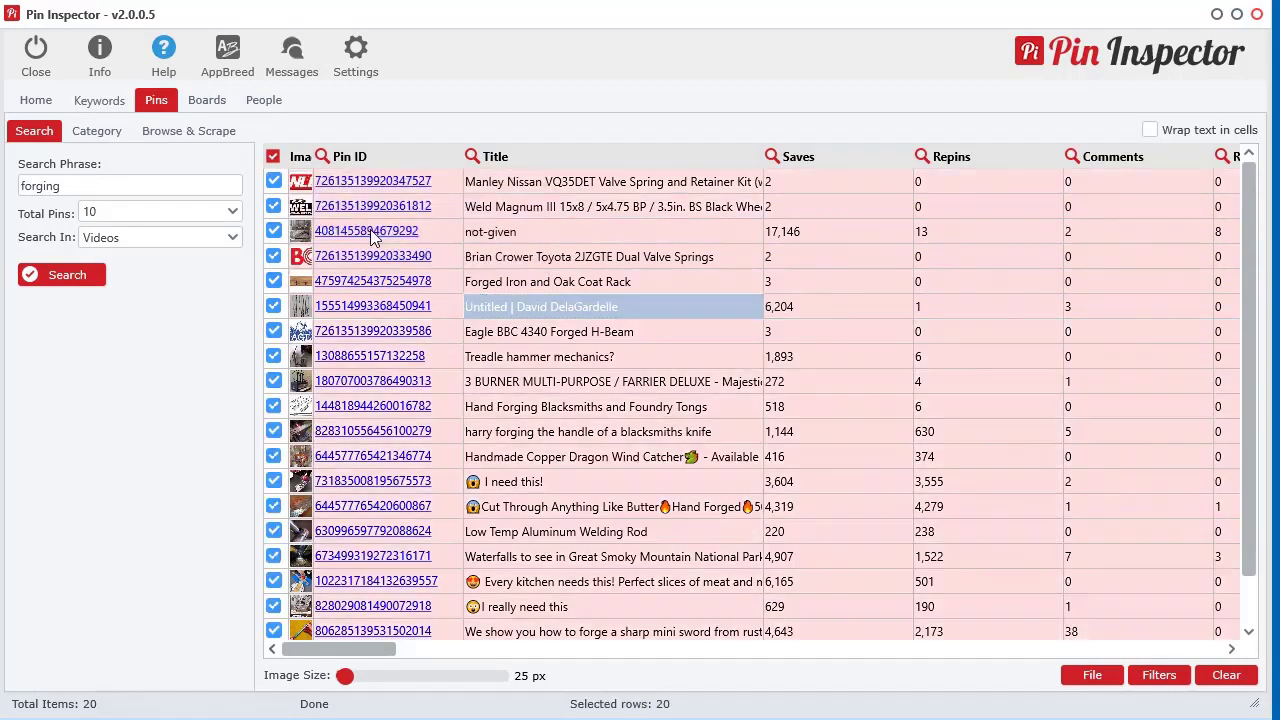
Download the checked pins' images and videos into Documents\Pin Inspector 2\pins.
right_click(504, 246)
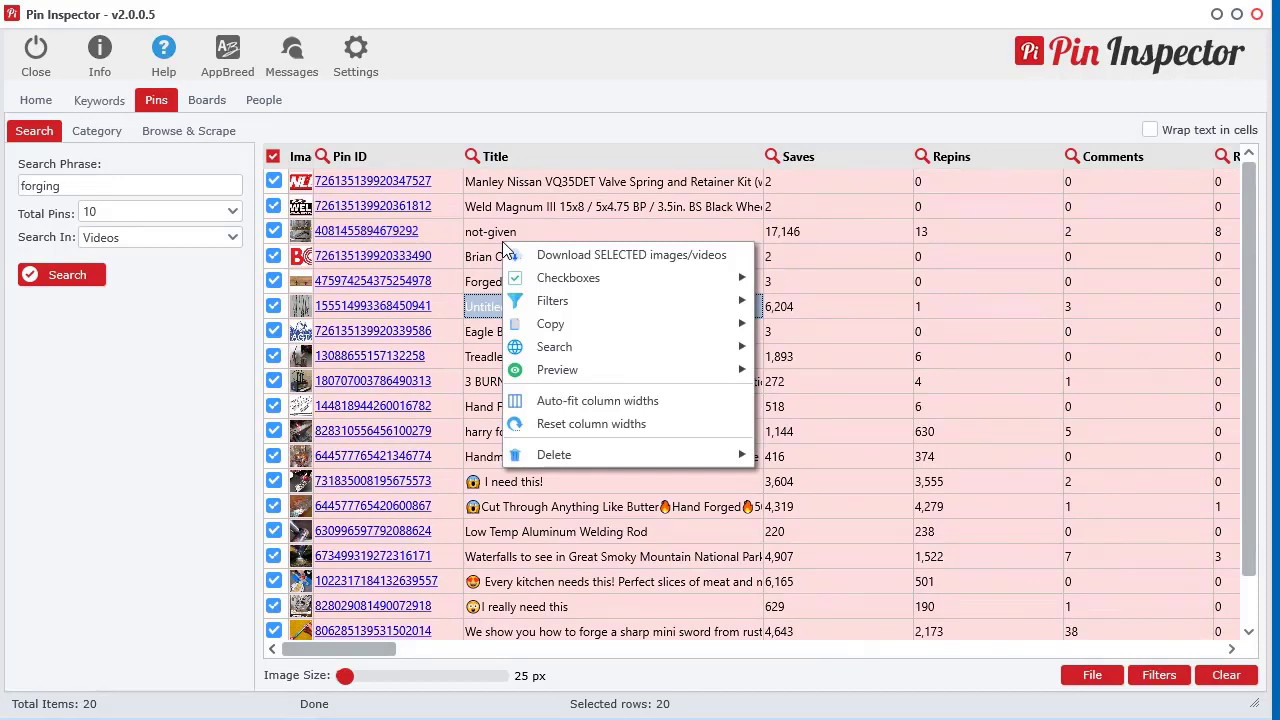
click(679, 257)
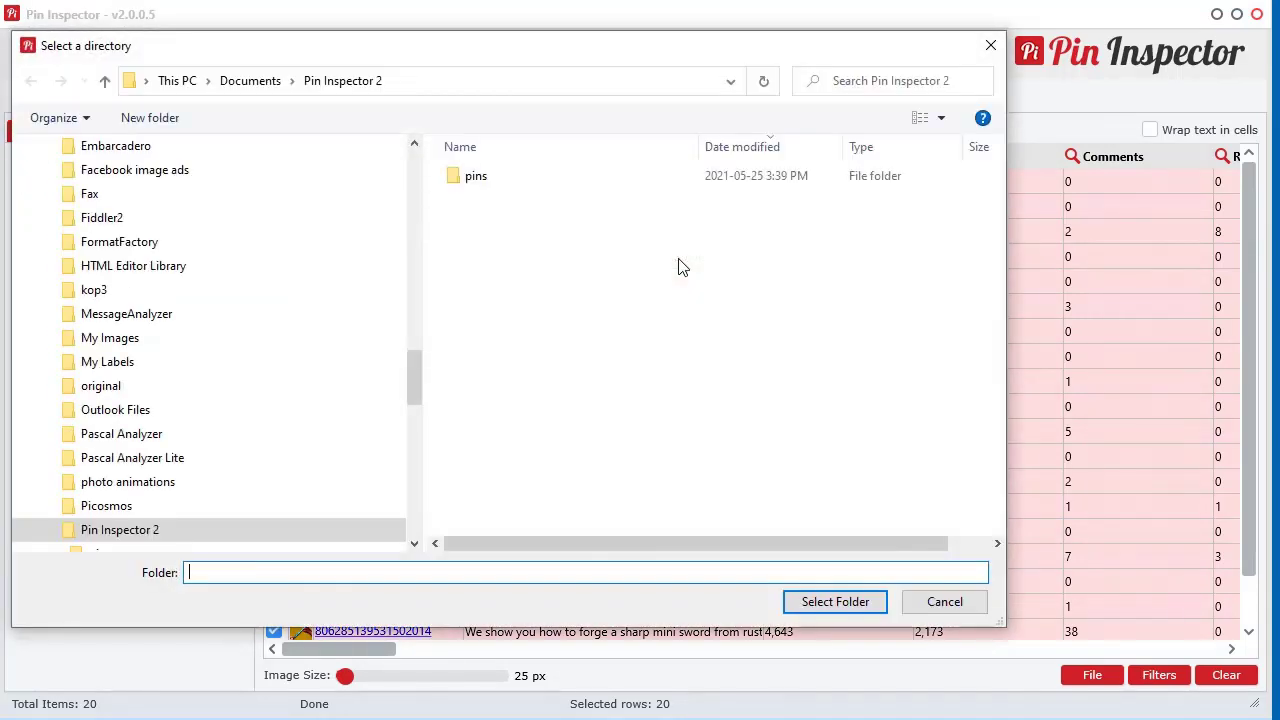
double_click(477, 180)
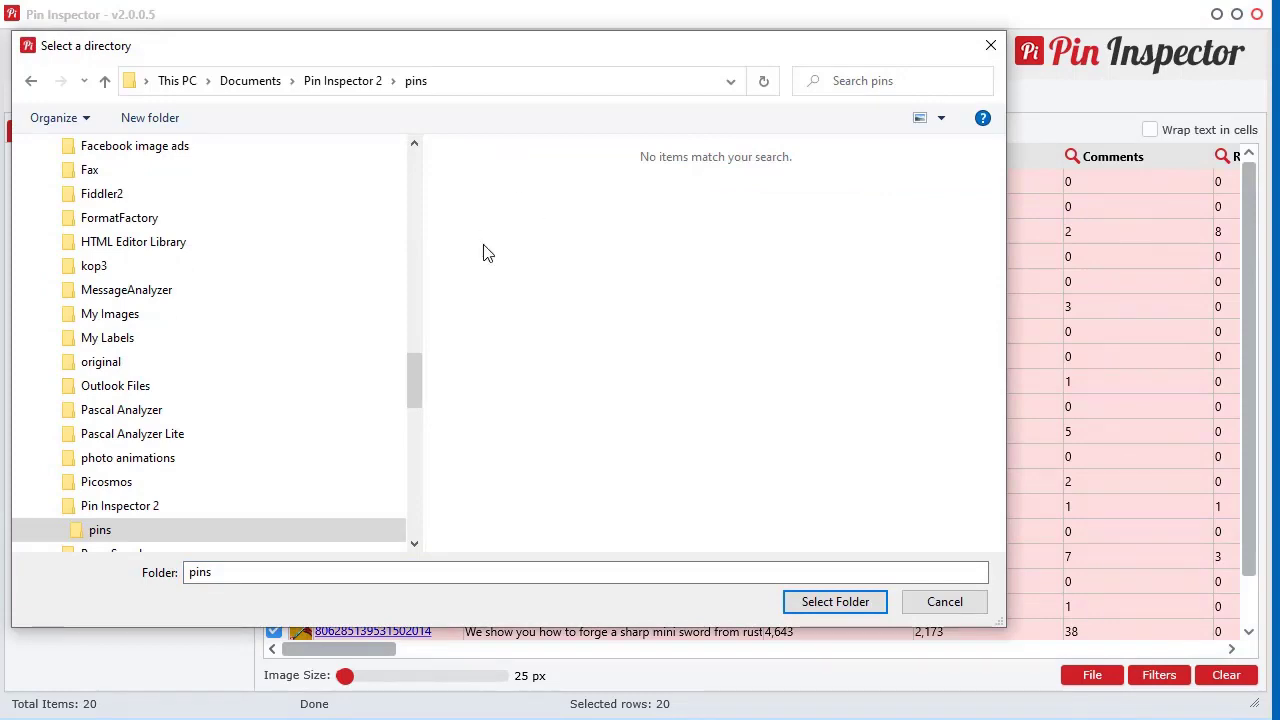
click(825, 603)
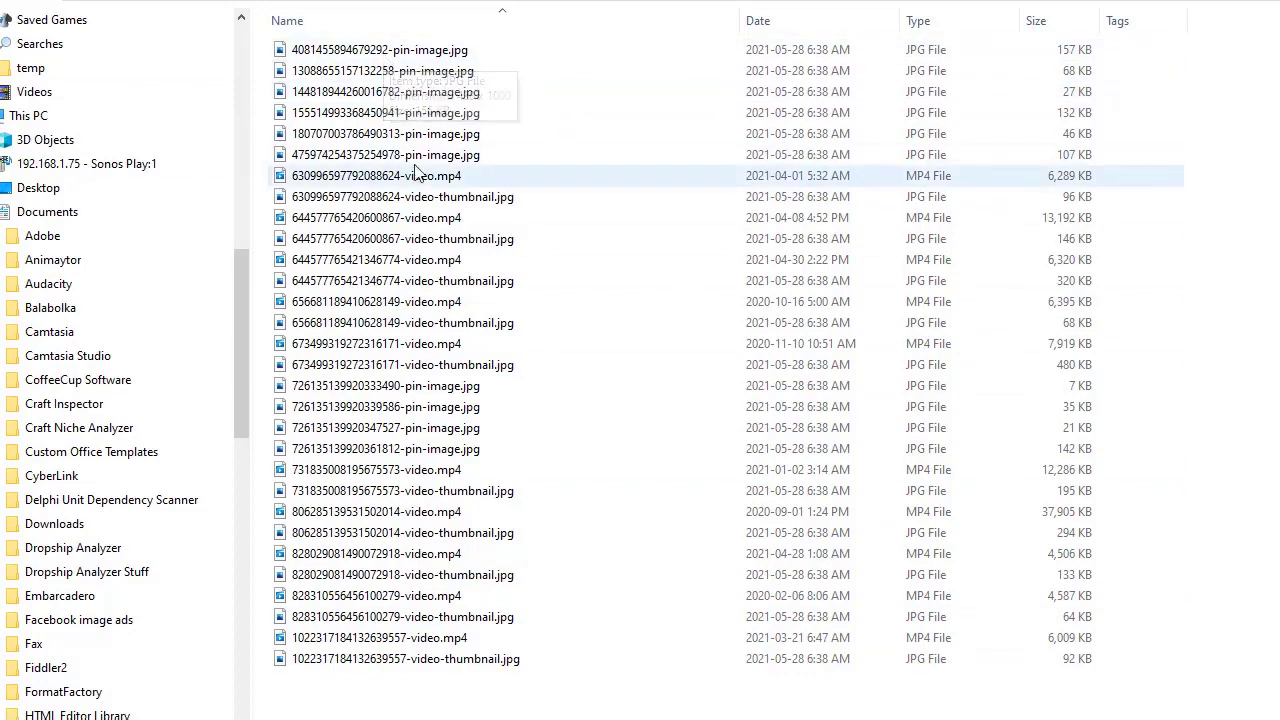
Sort the downloaded files by Type and open the first pin-image.jpg.
click(940, 33)
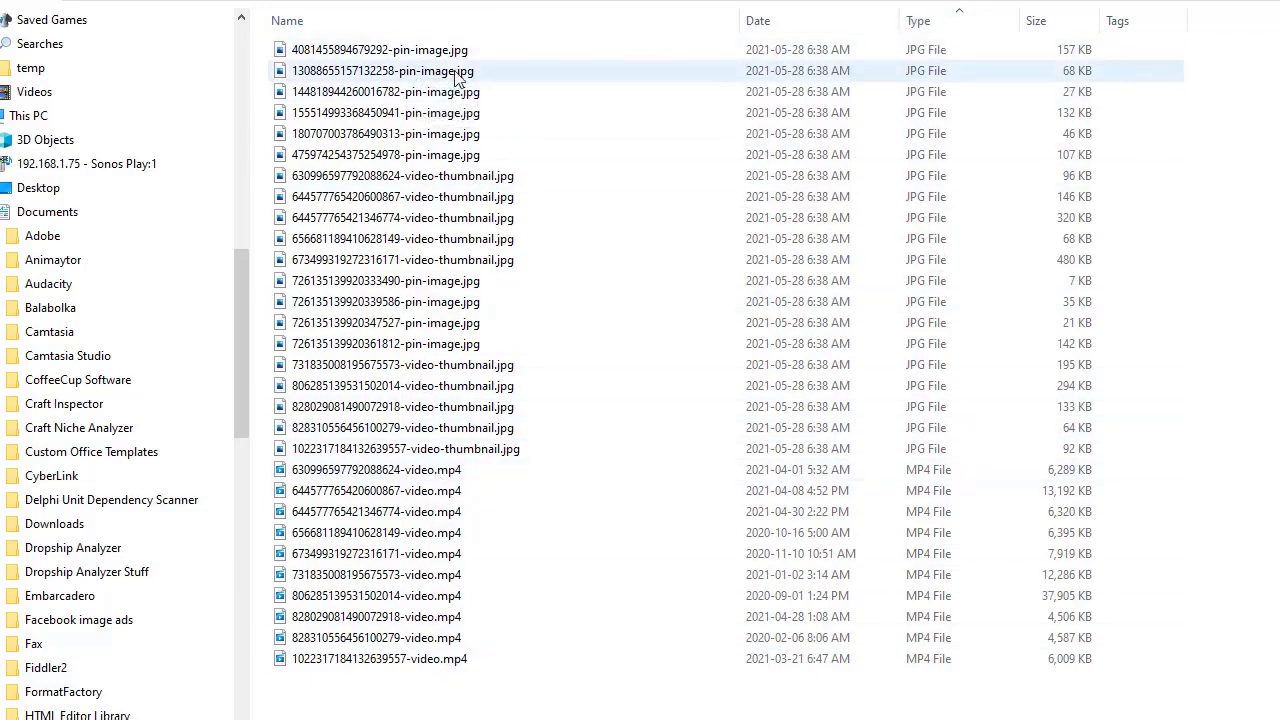
double_click(449, 56)
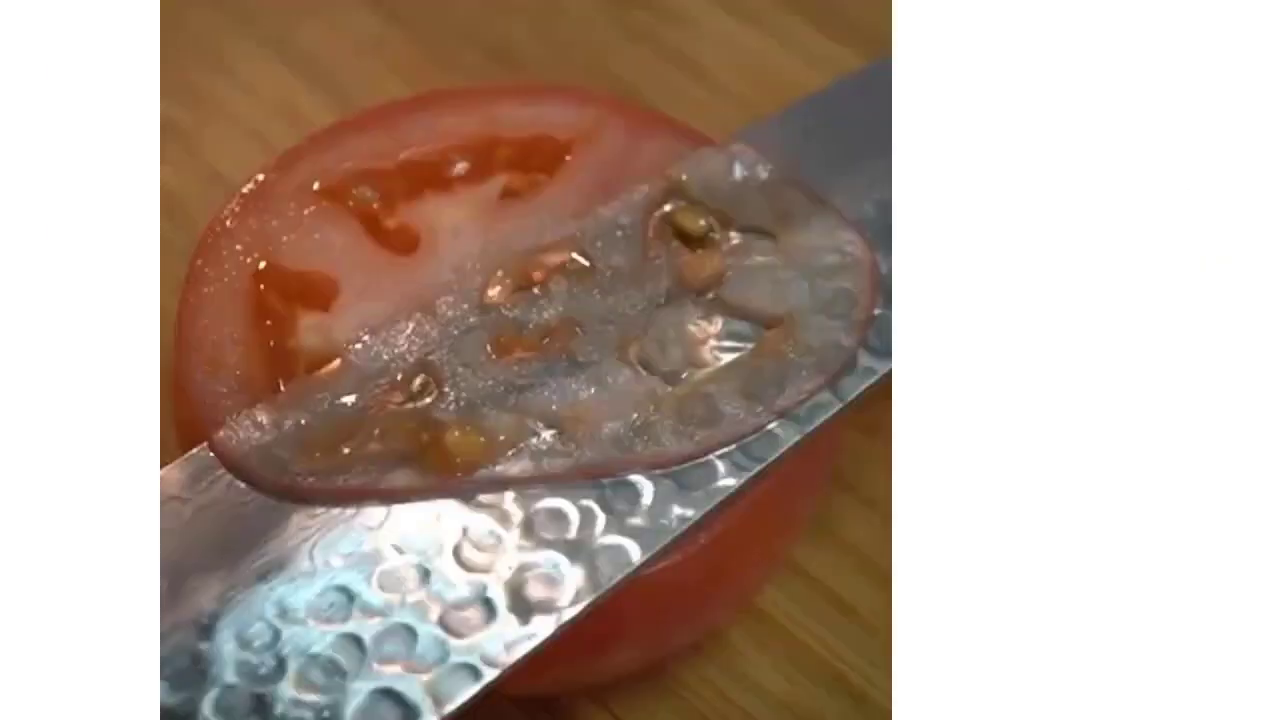
key(Escape)
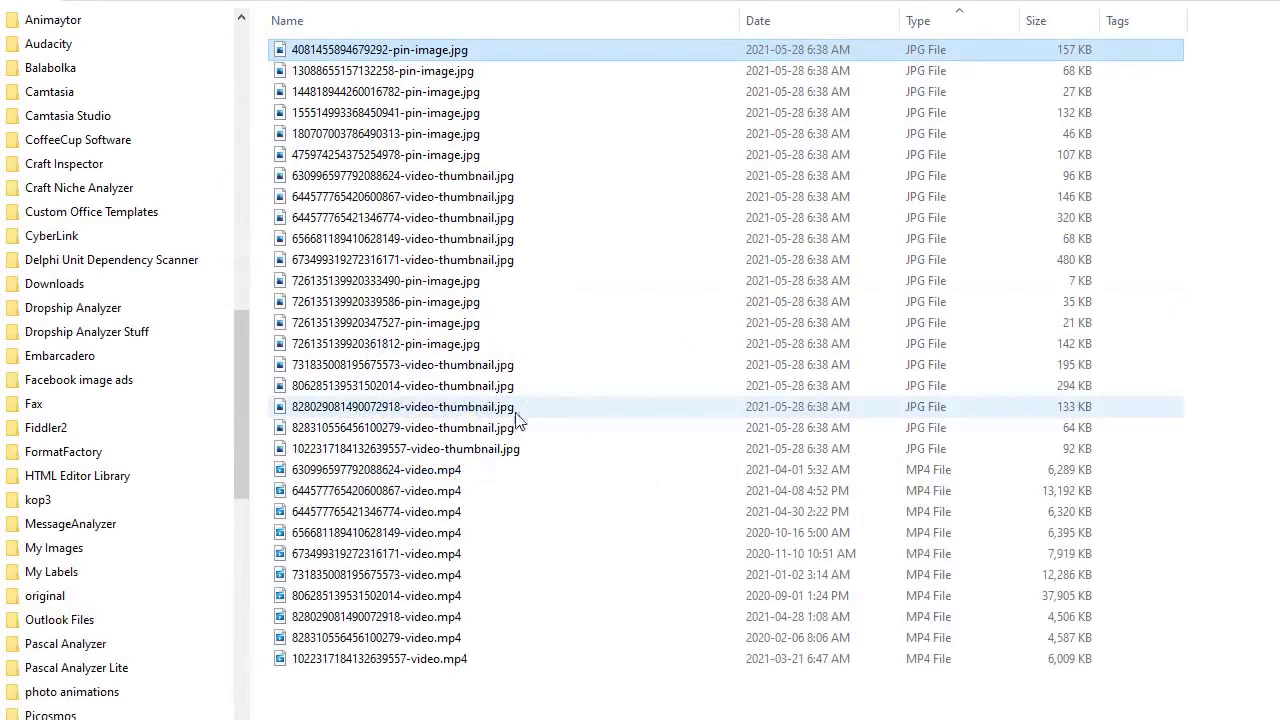
double_click(700, 472)
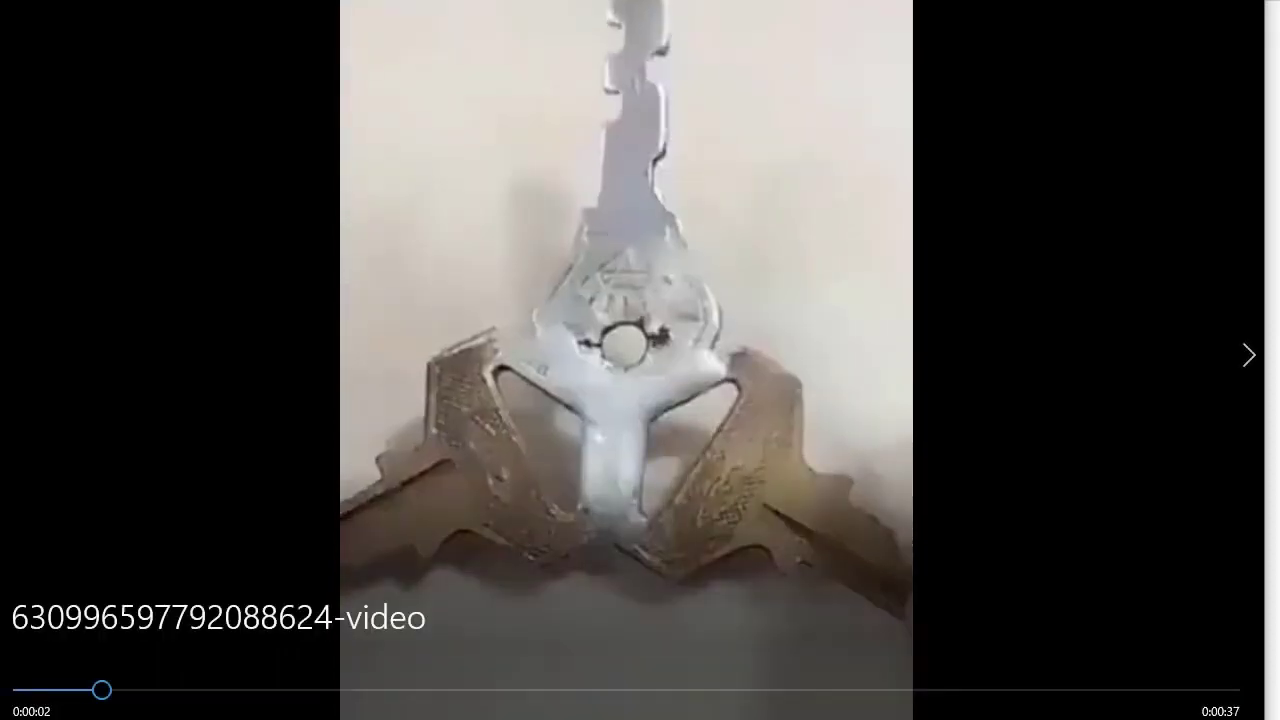
key(Escape)
click(1205, 294)
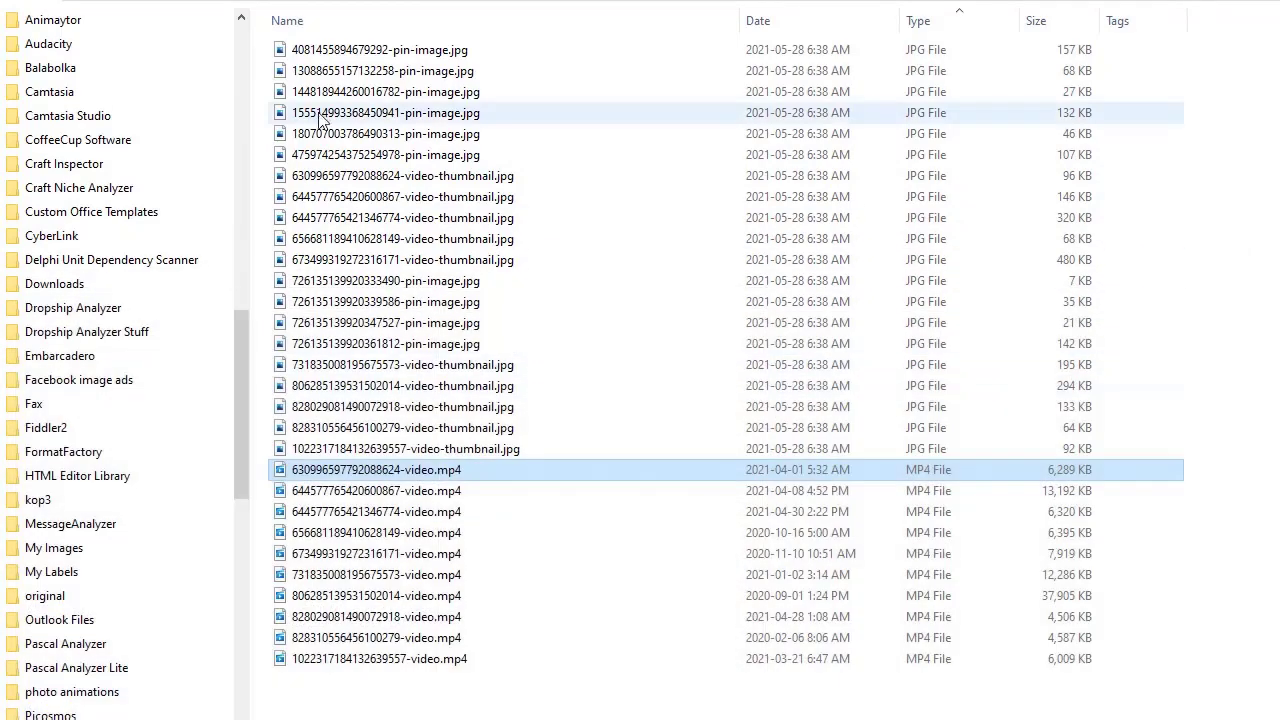
click(352, 598)
click(388, 533)
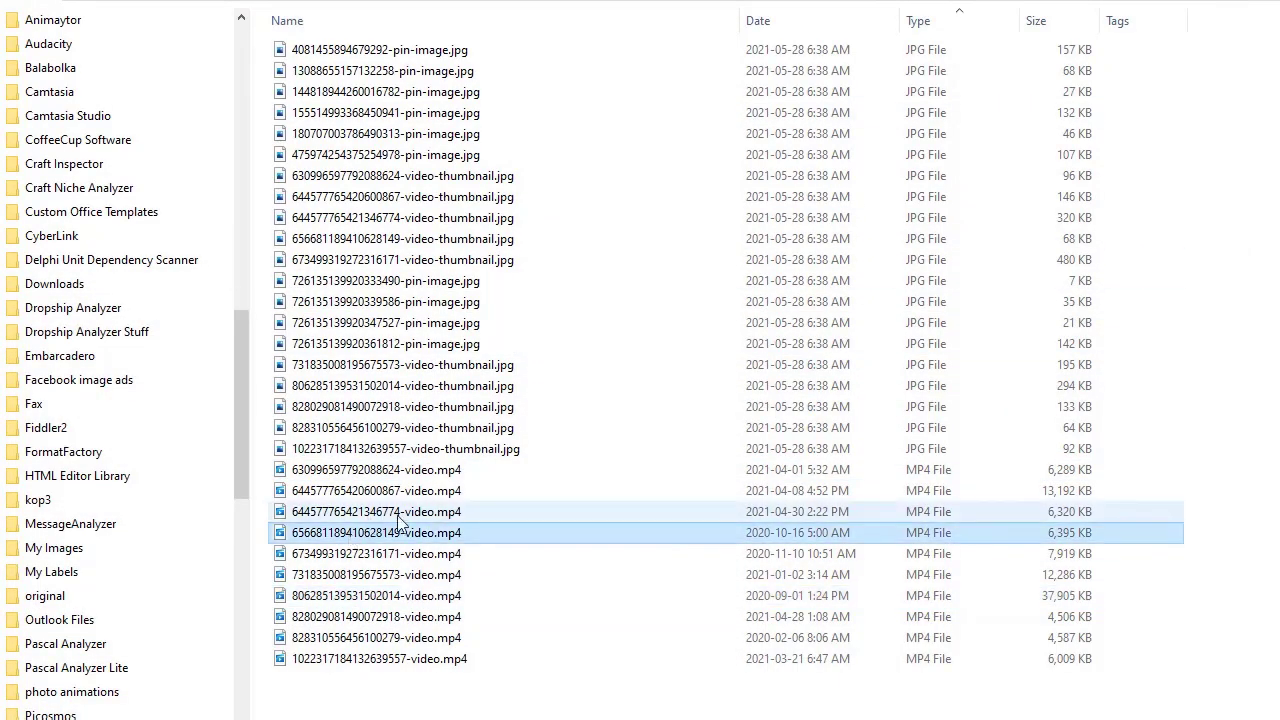
click(520, 690)
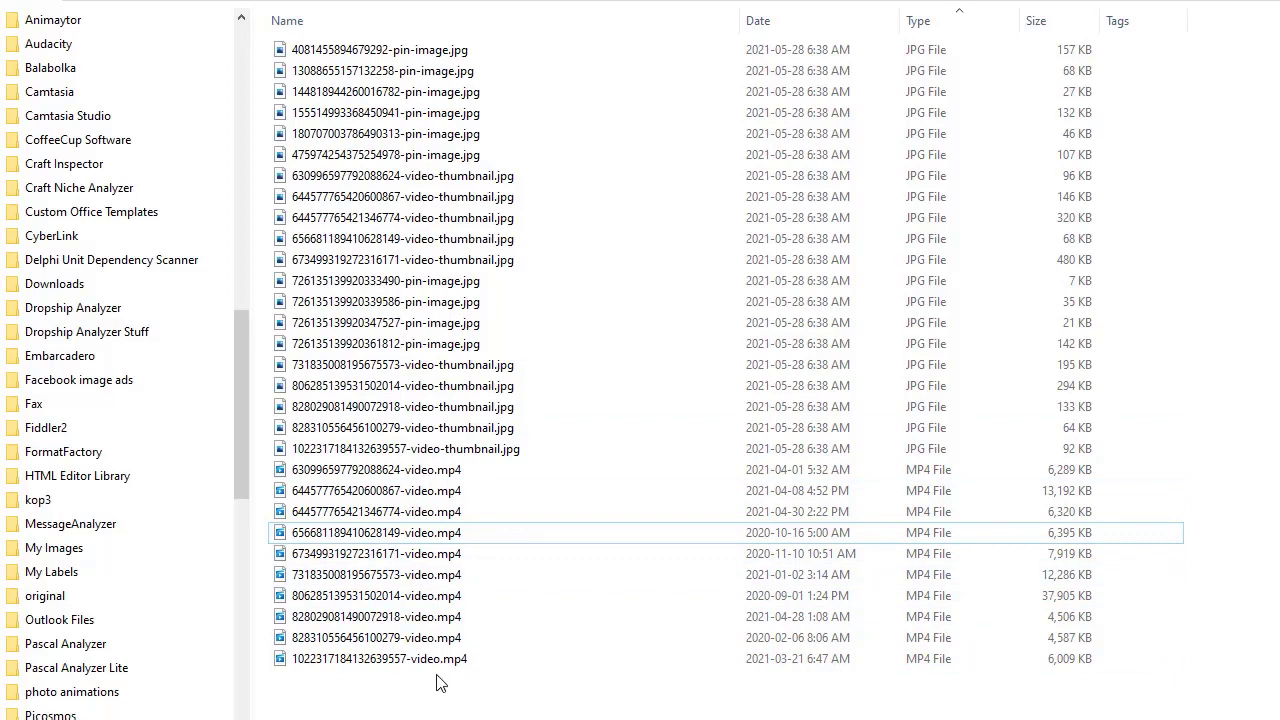
click(414, 598)
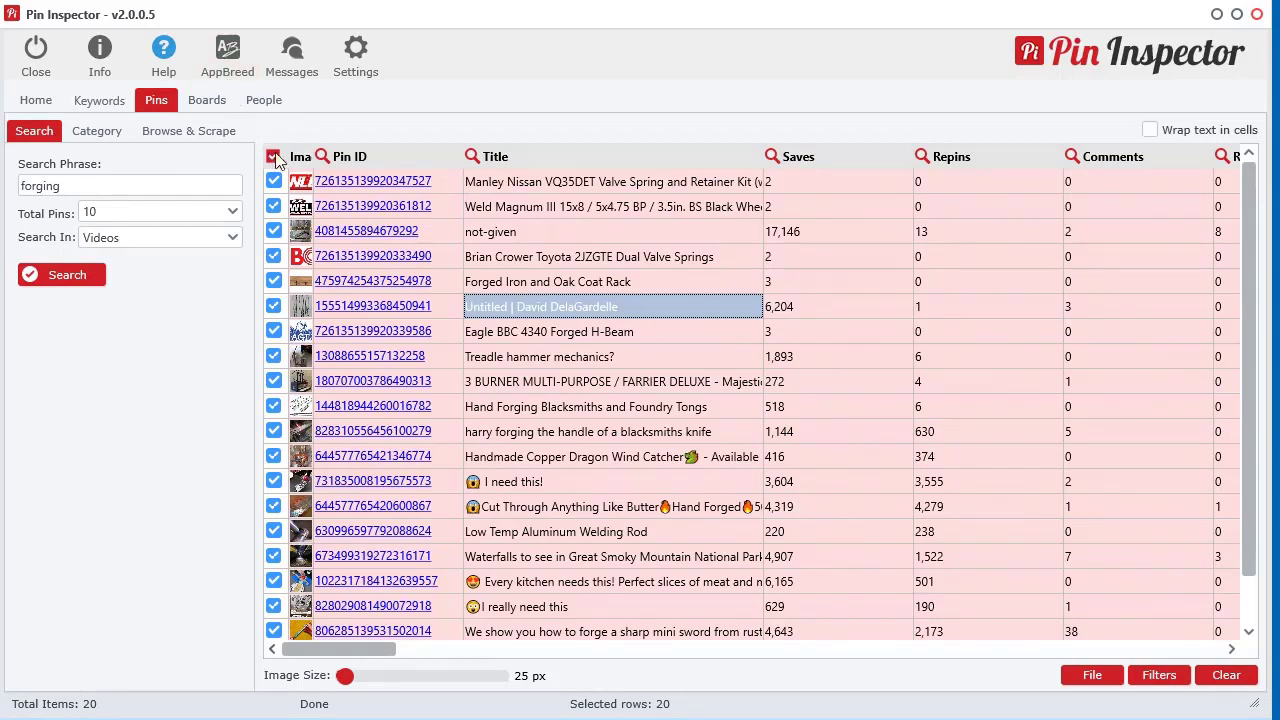
Clear all search results and empty the pin links list.
click(1200, 680)
click(529, 412)
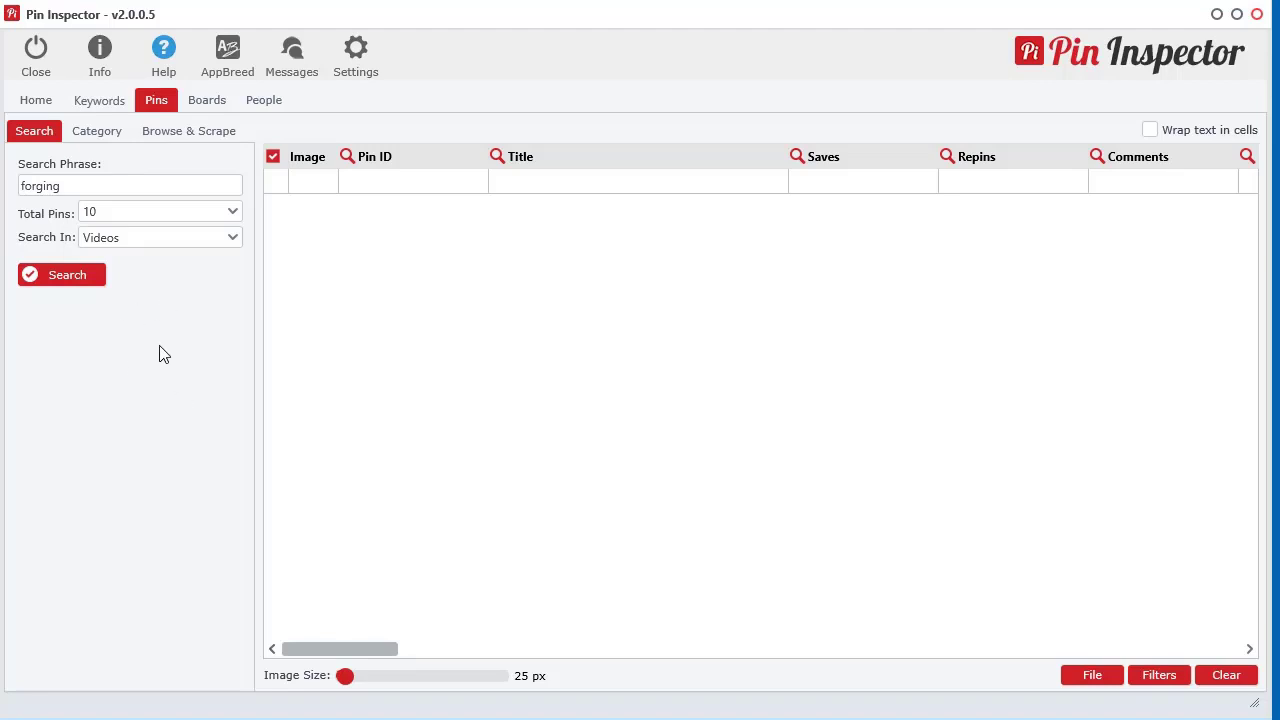
click(212, 134)
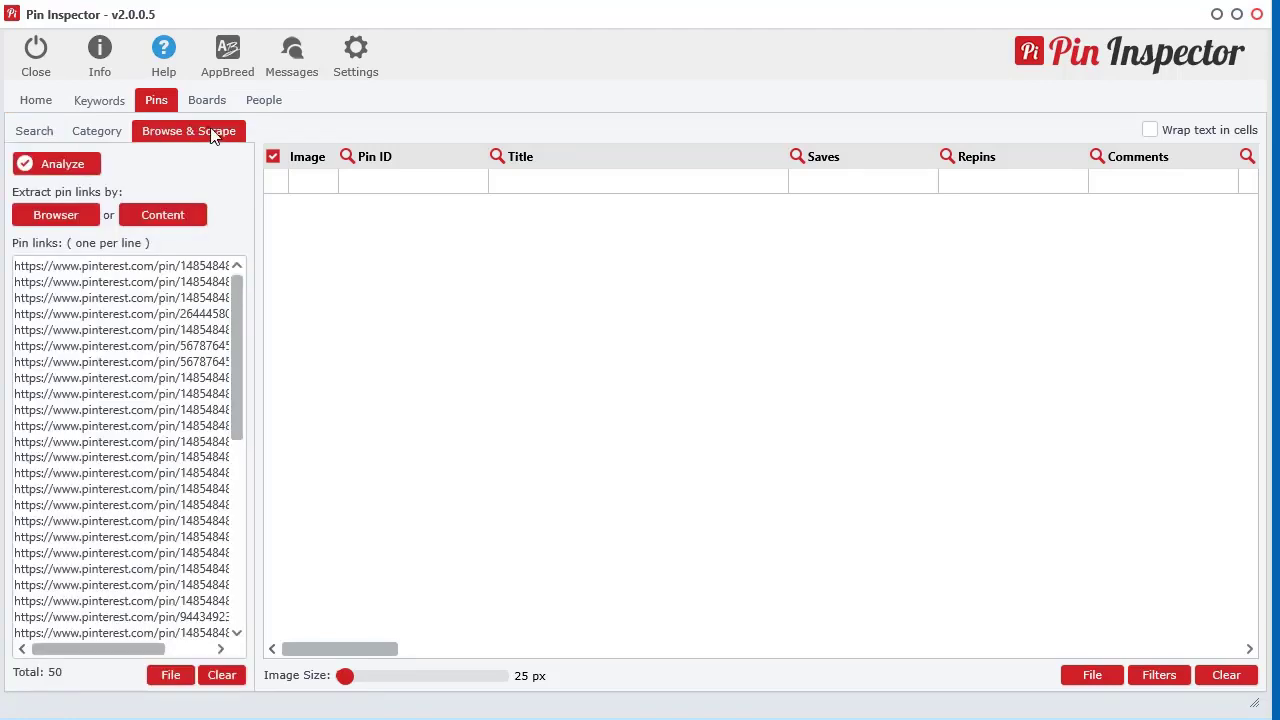
click(222, 677)
click(45, 350)
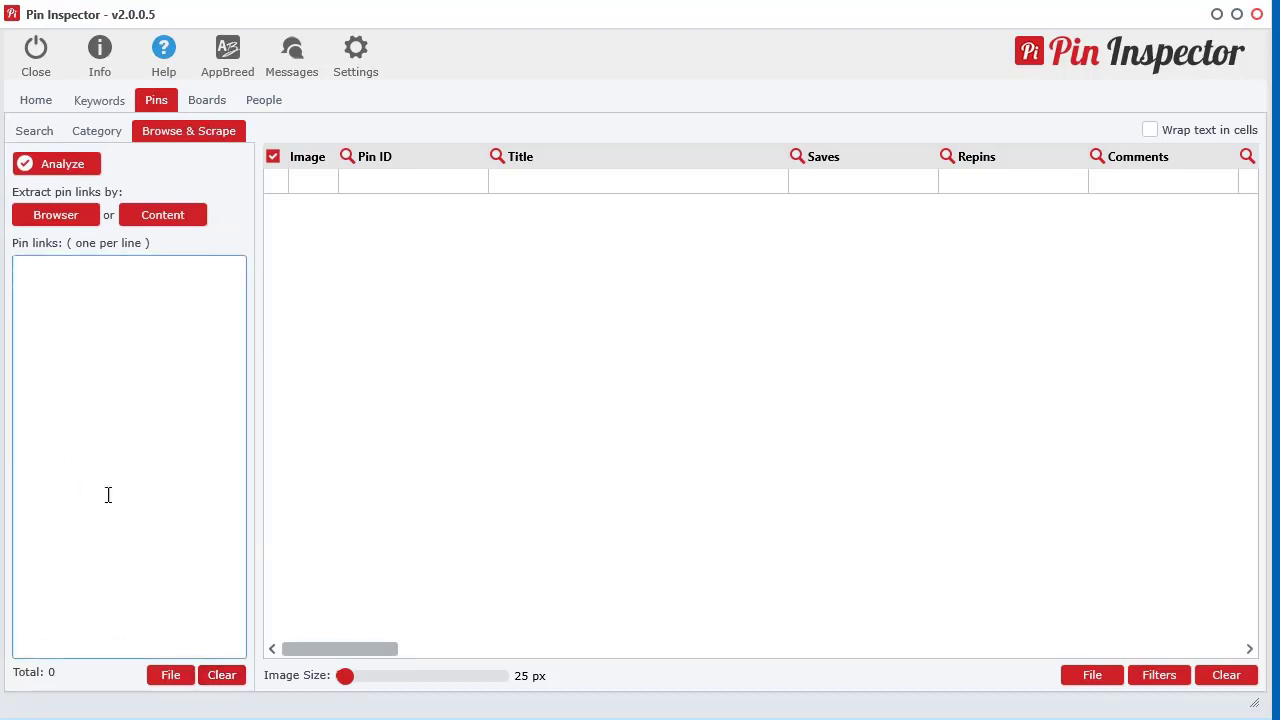
Search for 10 forging video pins and open the first pin in the browser.
click(98, 140)
click(38, 133)
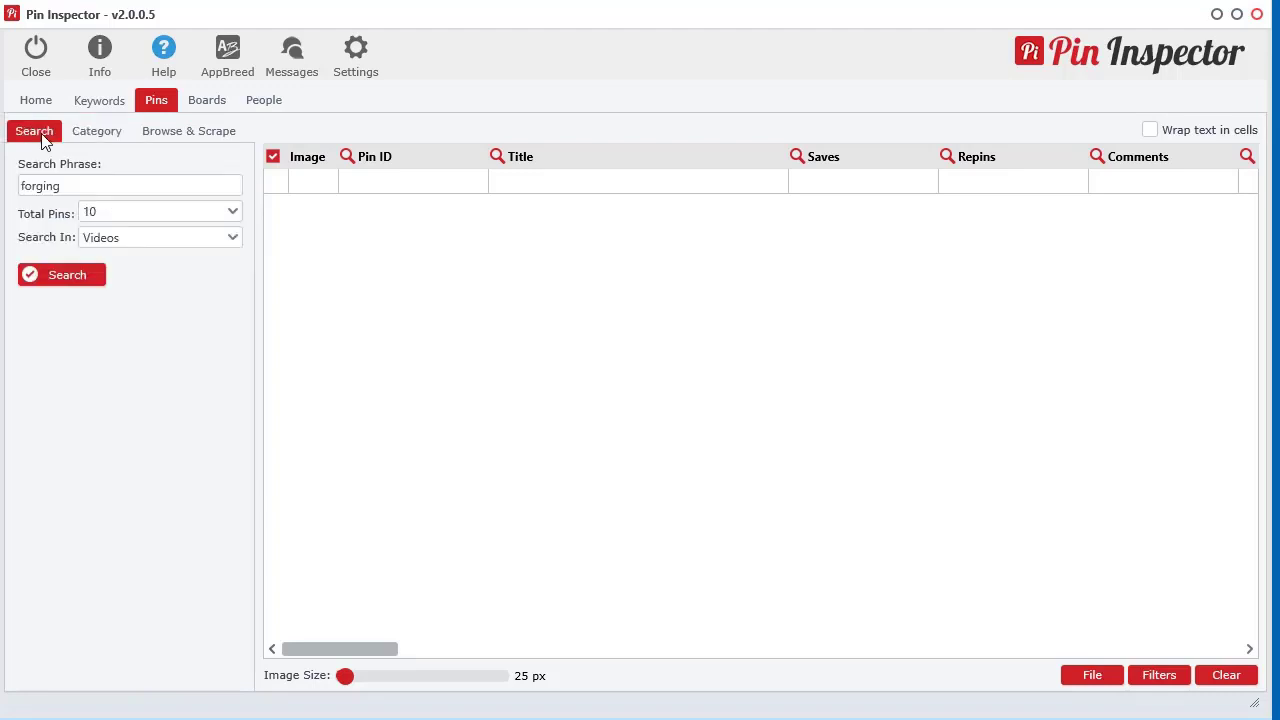
click(72, 278)
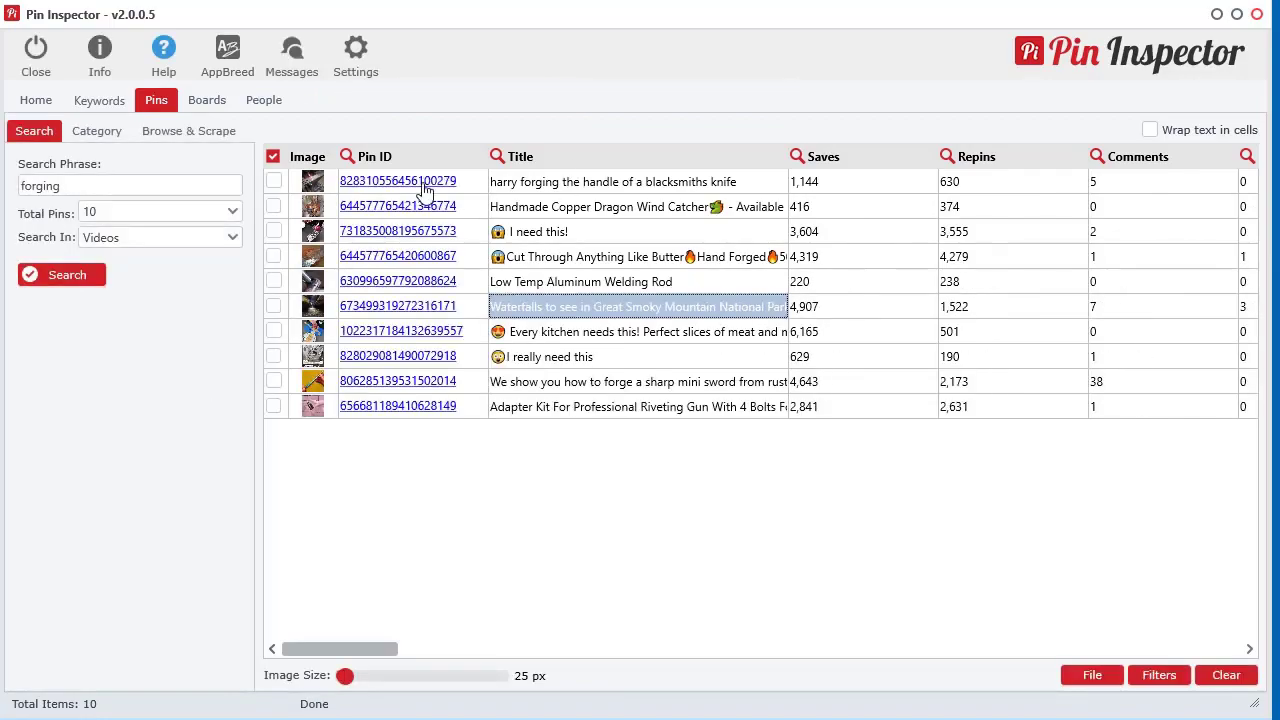
click(423, 182)
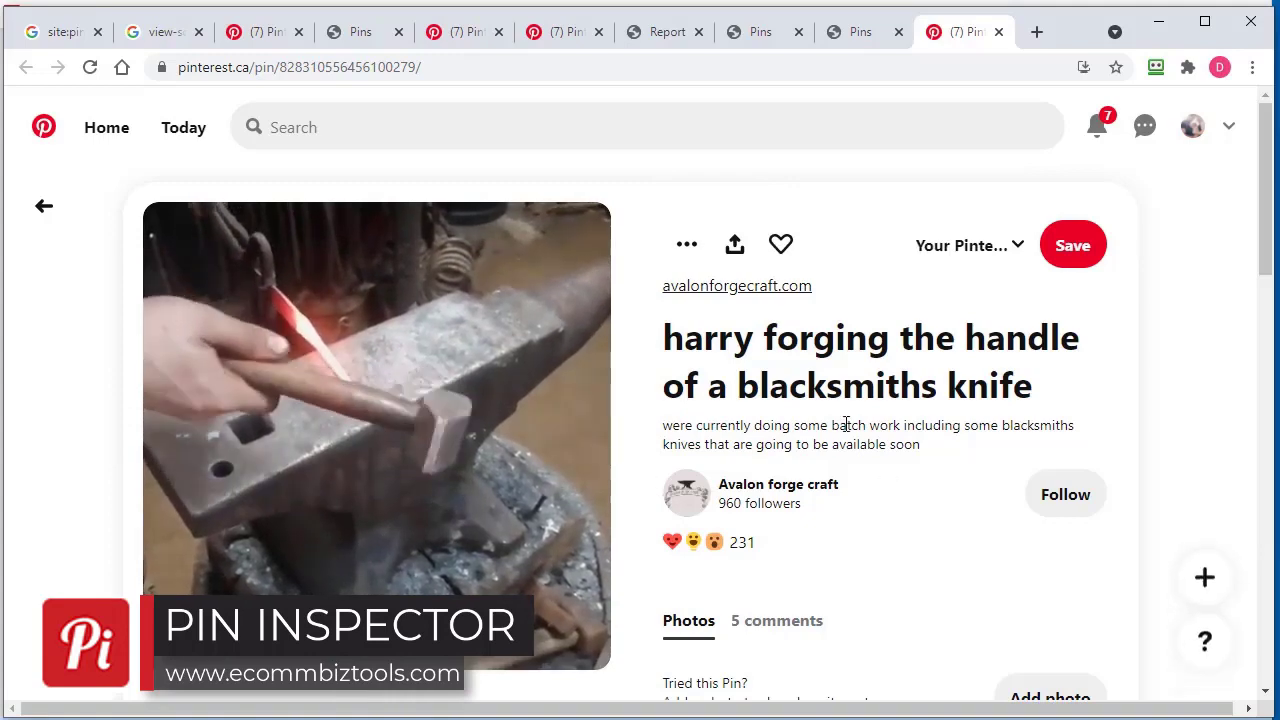
Copy the knife-handle forging pin's web address from Chrome's address bar and return to Pin Inspector.
click(436, 66)
key(ctrl+c)
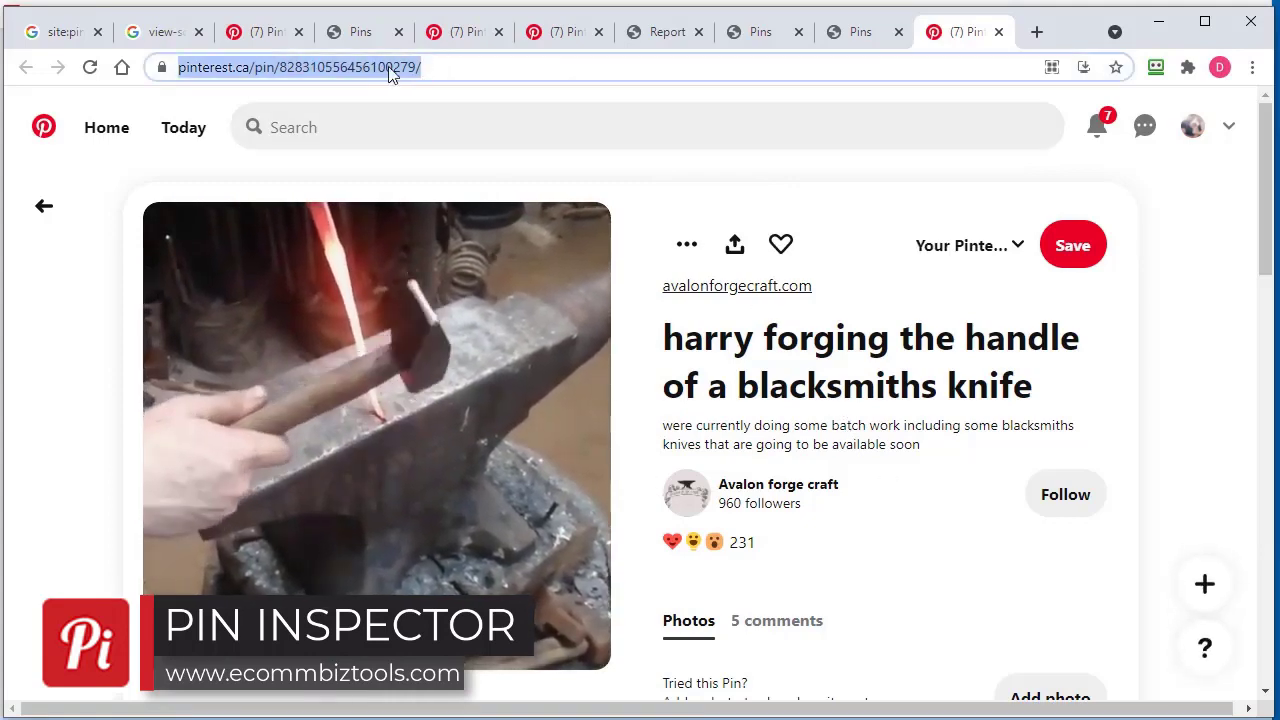
right_click(291, 72)
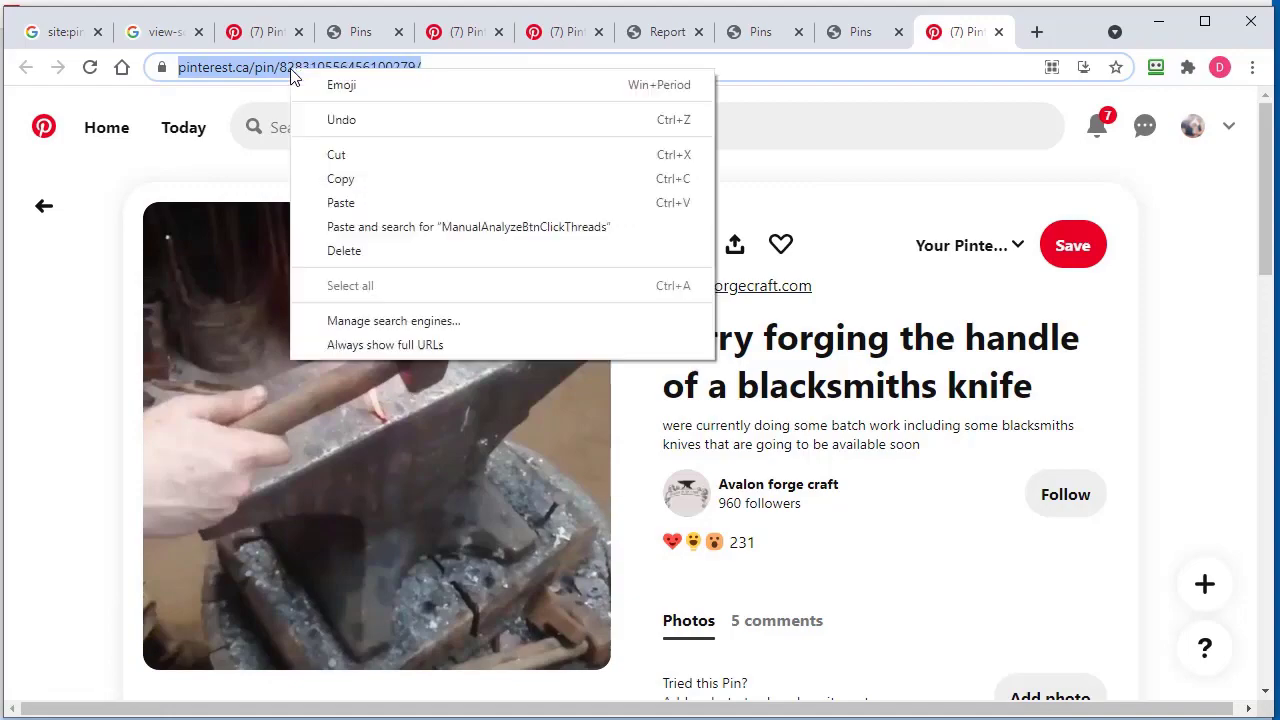
click(340, 174)
click(1158, 22)
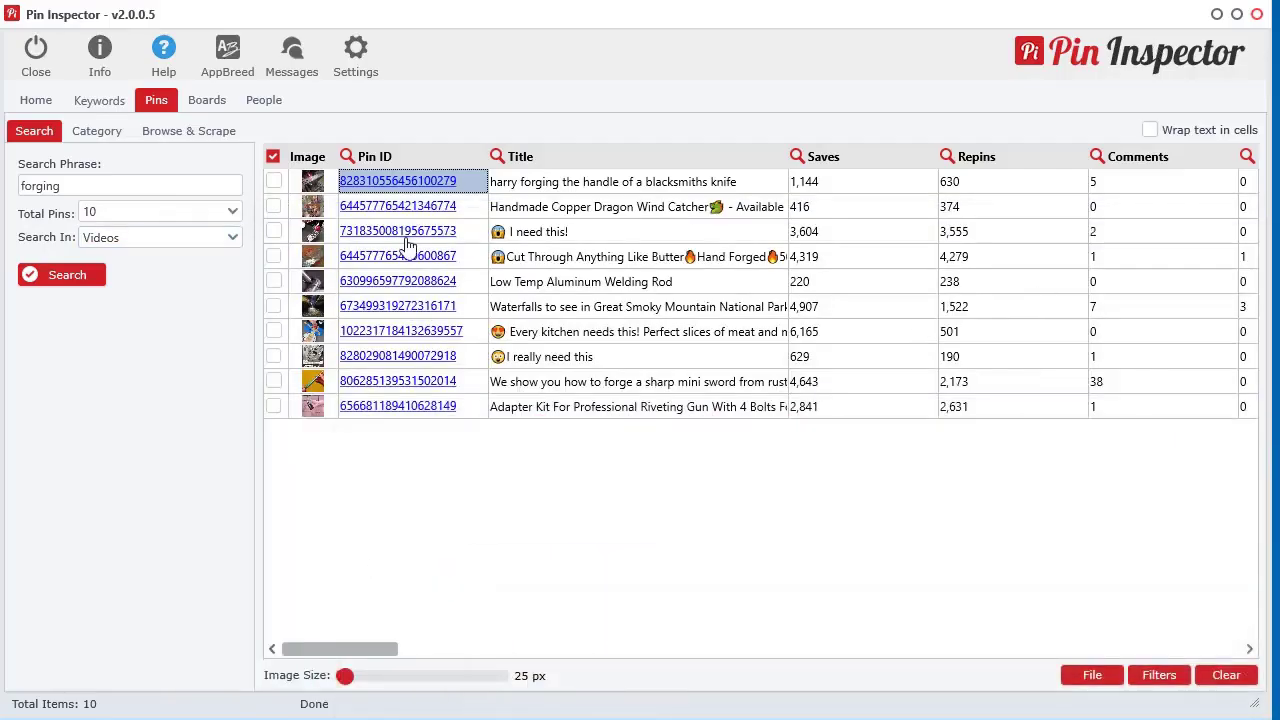
Clear all data, paste the copied pin URL into Pin links and analyze it.
click(210, 131)
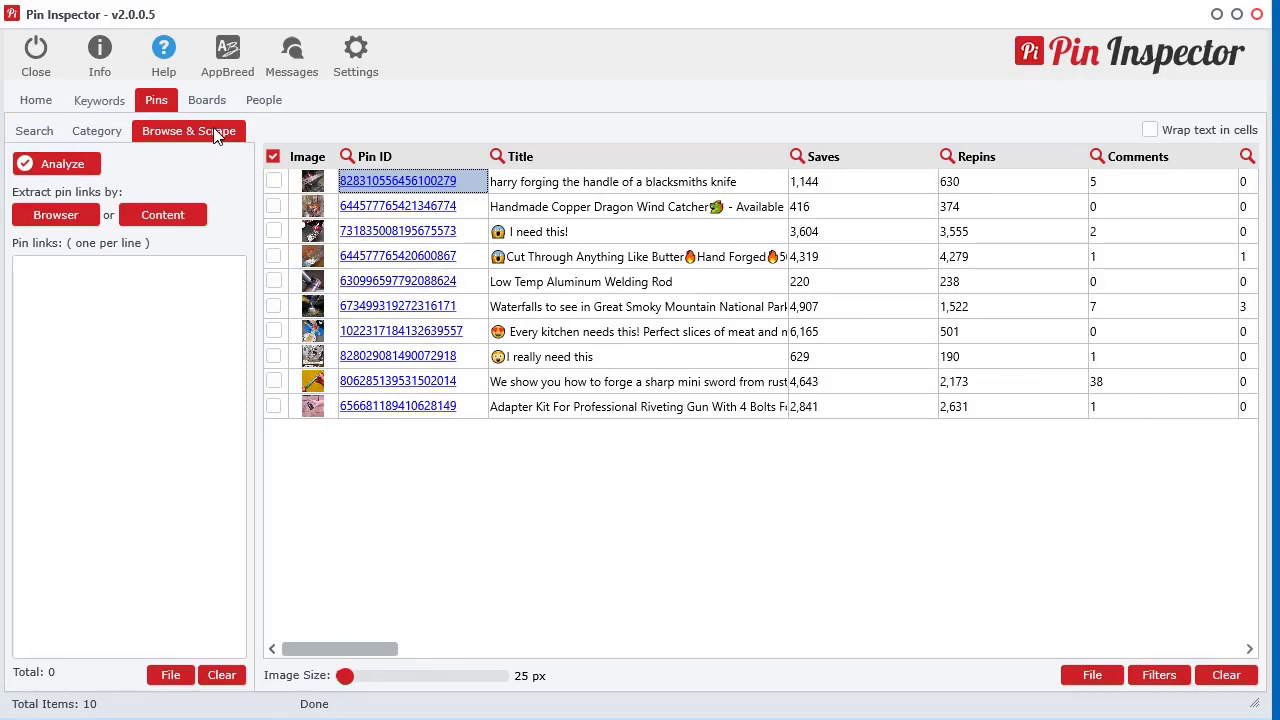
click(1230, 675)
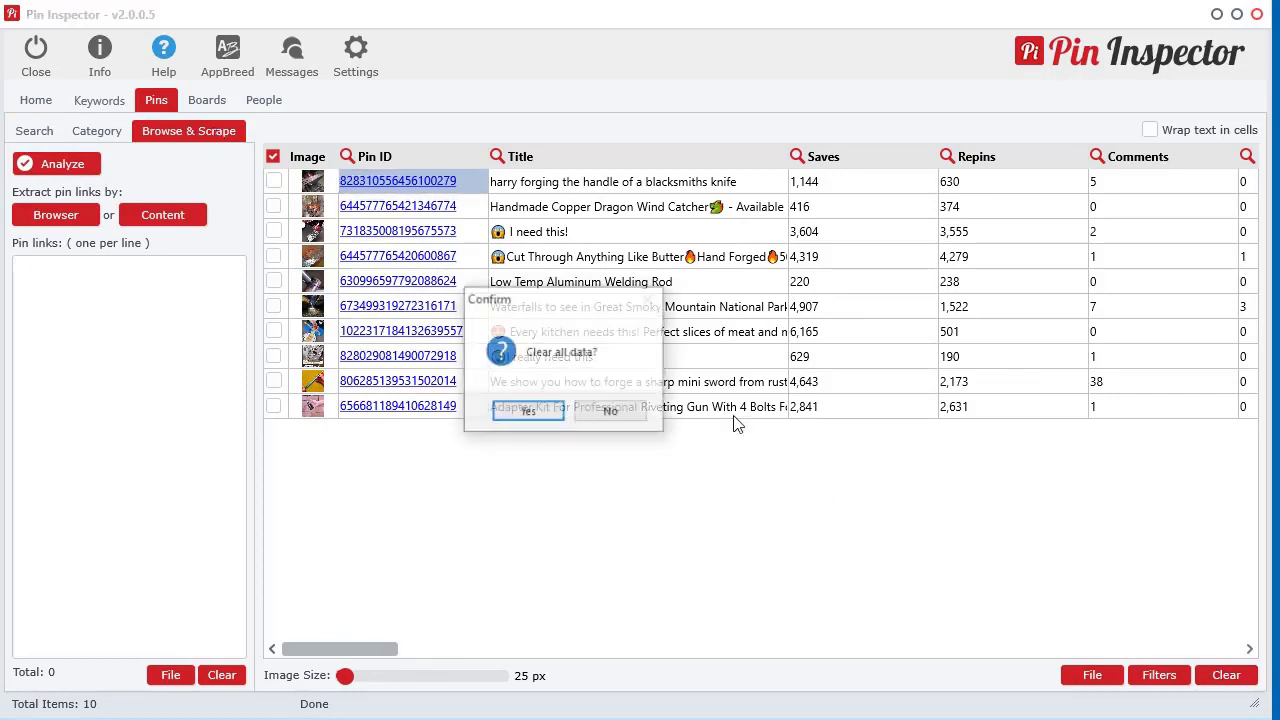
click(524, 410)
right_click(76, 303)
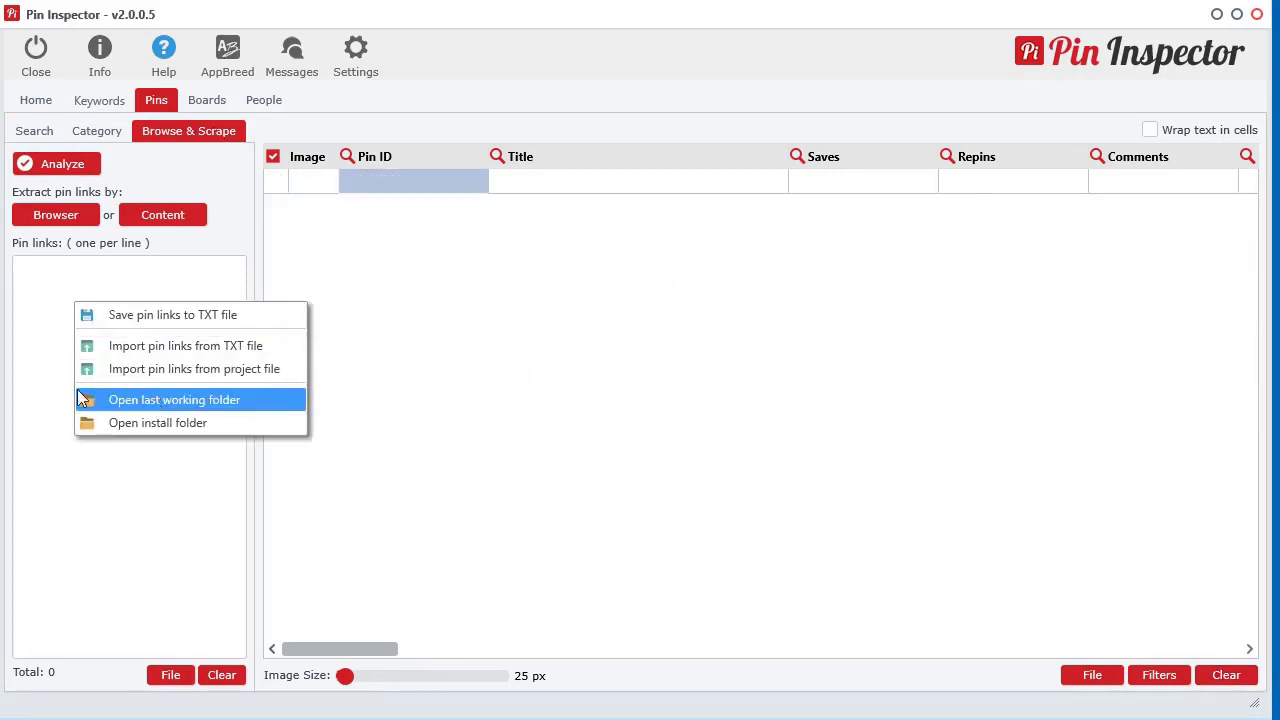
click(34, 330)
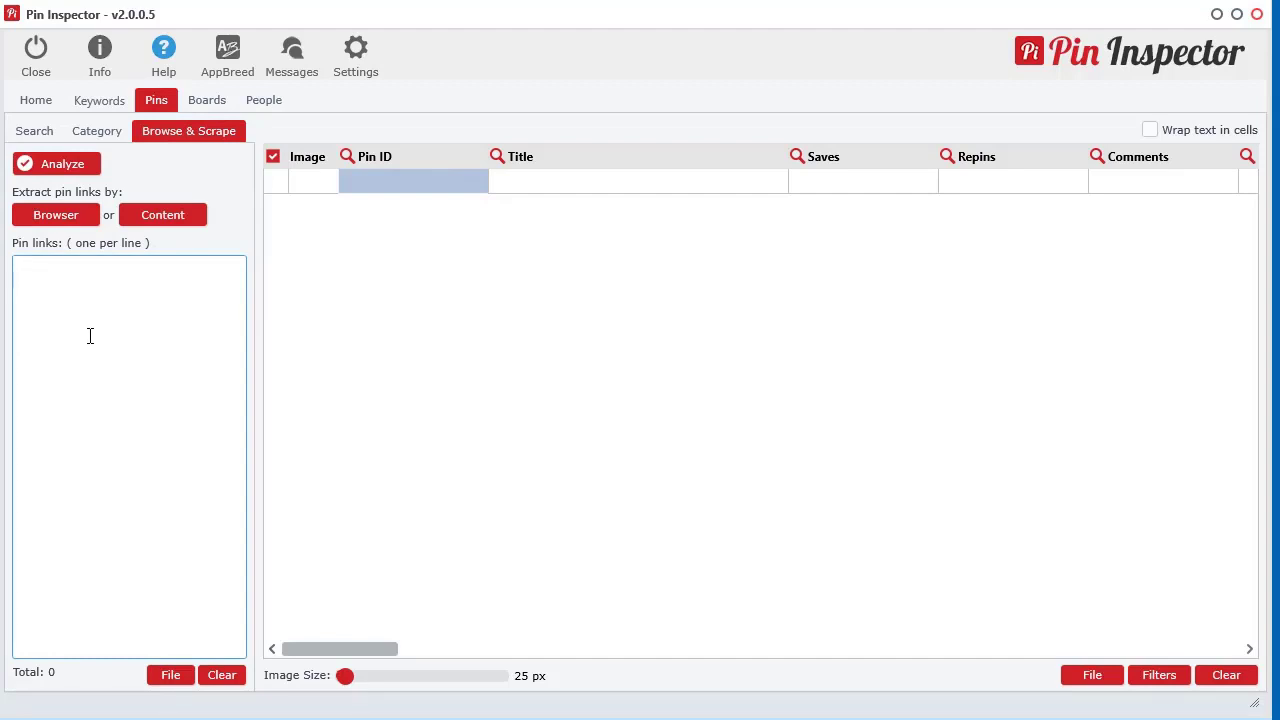
key(ctrl+v)
drag(106, 648, 74, 648)
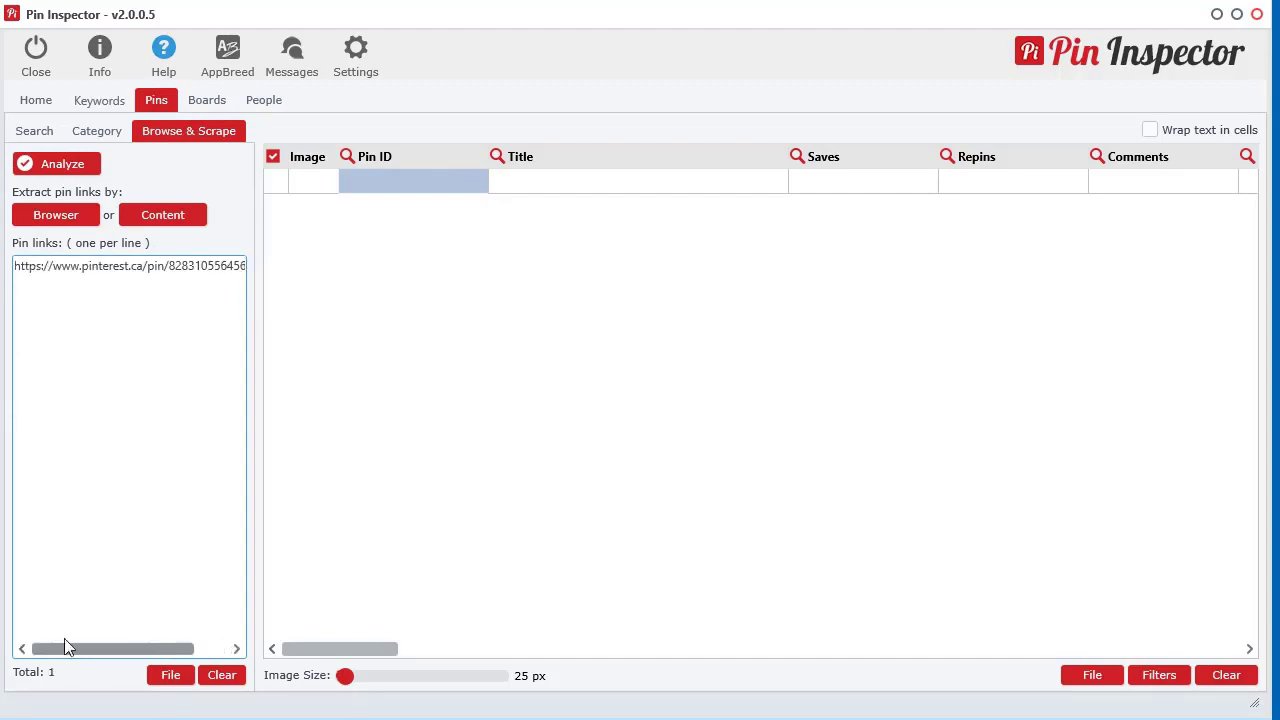
click(58, 163)
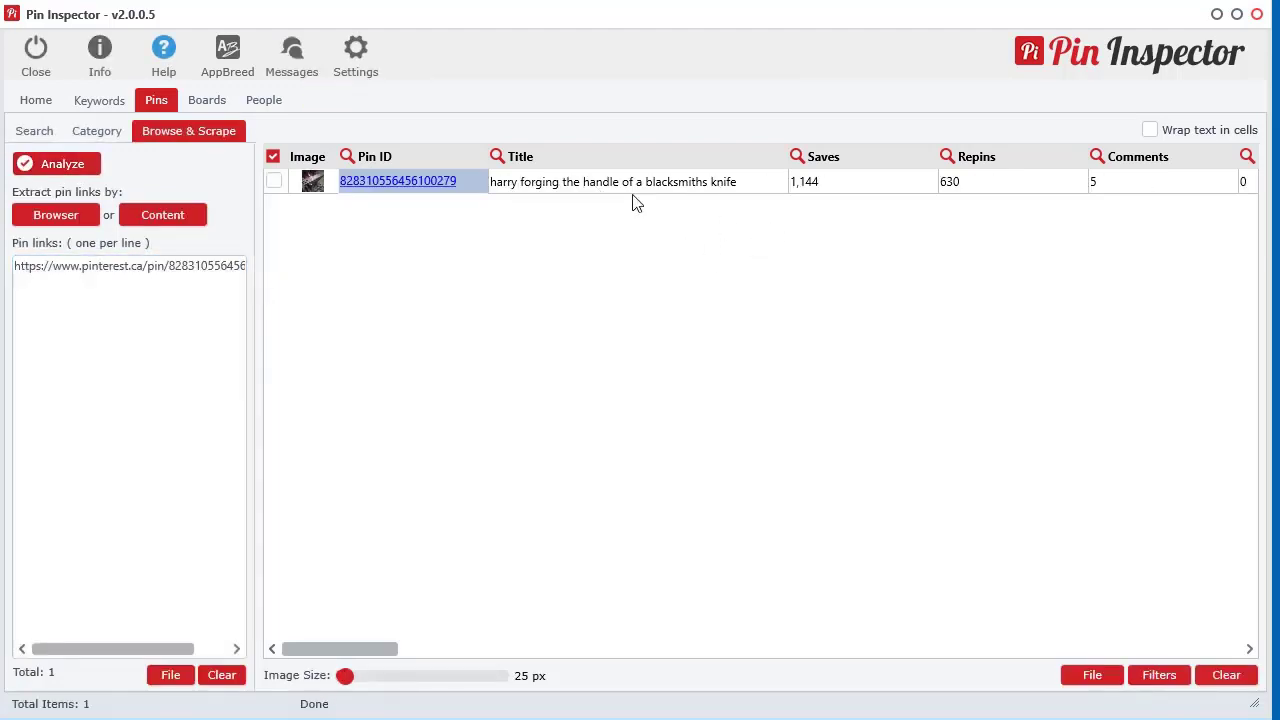
Download the analyzed knife-handle pin's video into the pins folder.
click(594, 182)
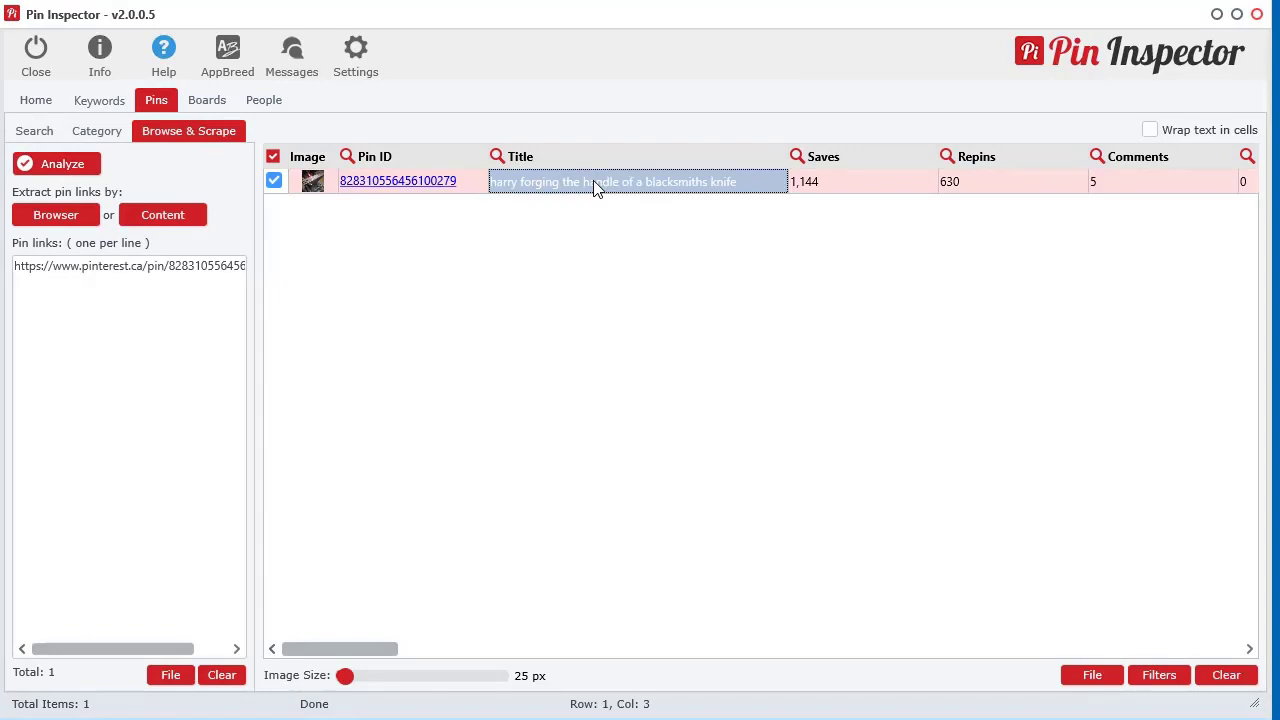
right_click(594, 182)
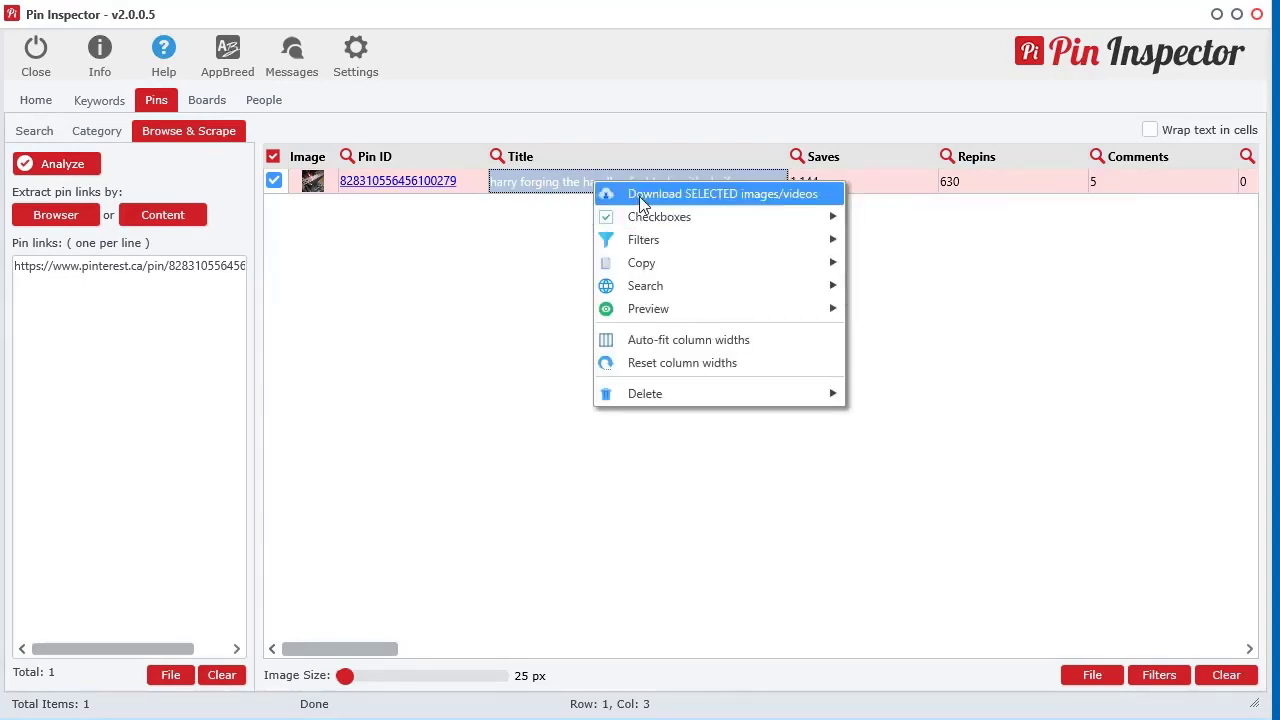
click(610, 191)
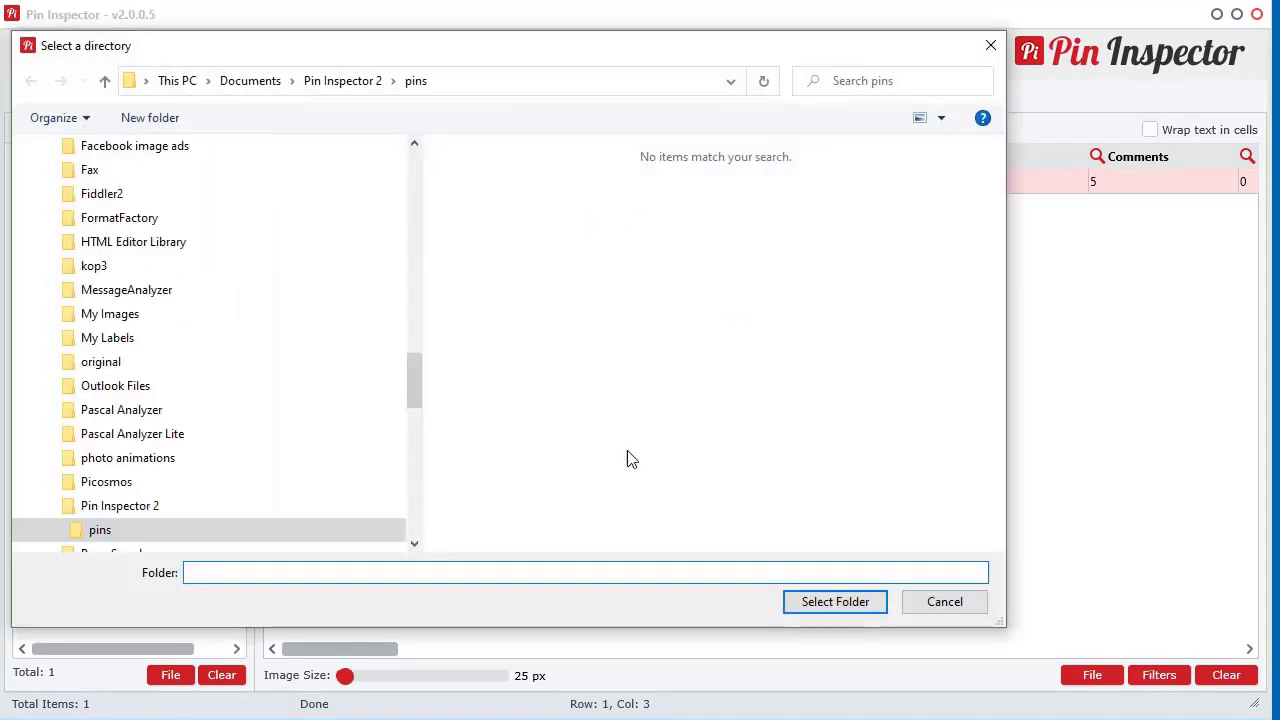
click(843, 607)
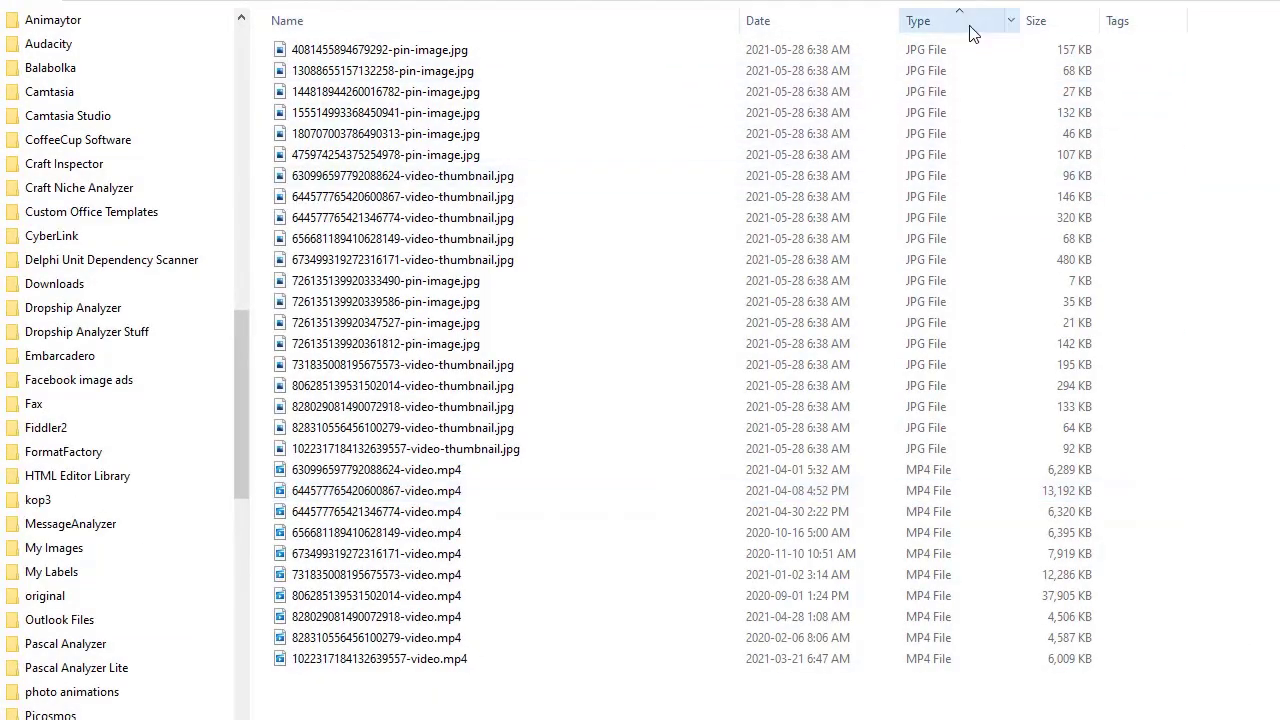
Sort the downloaded pin files by date, newest first.
click(811, 25)
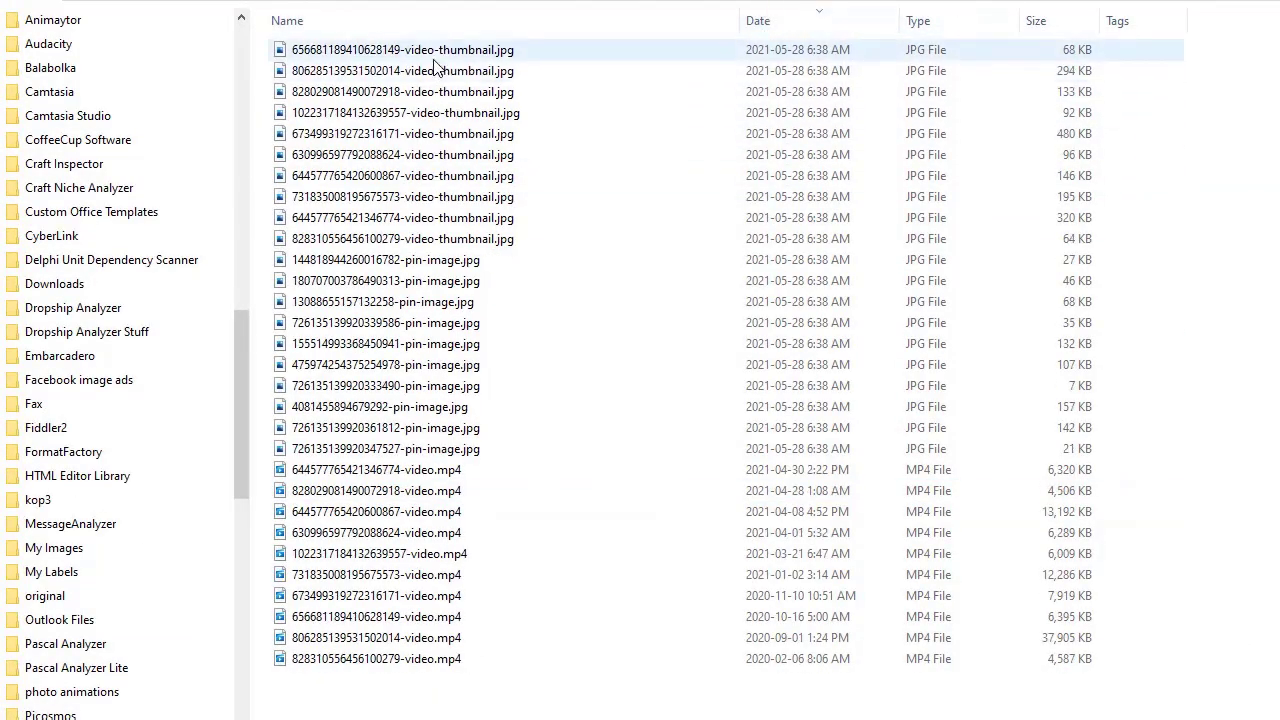
click(790, 20)
click(790, 20)
Play the first mp4 and the knife-forging video, then go back to Pin Inspector's Search tab.
double_click(434, 472)
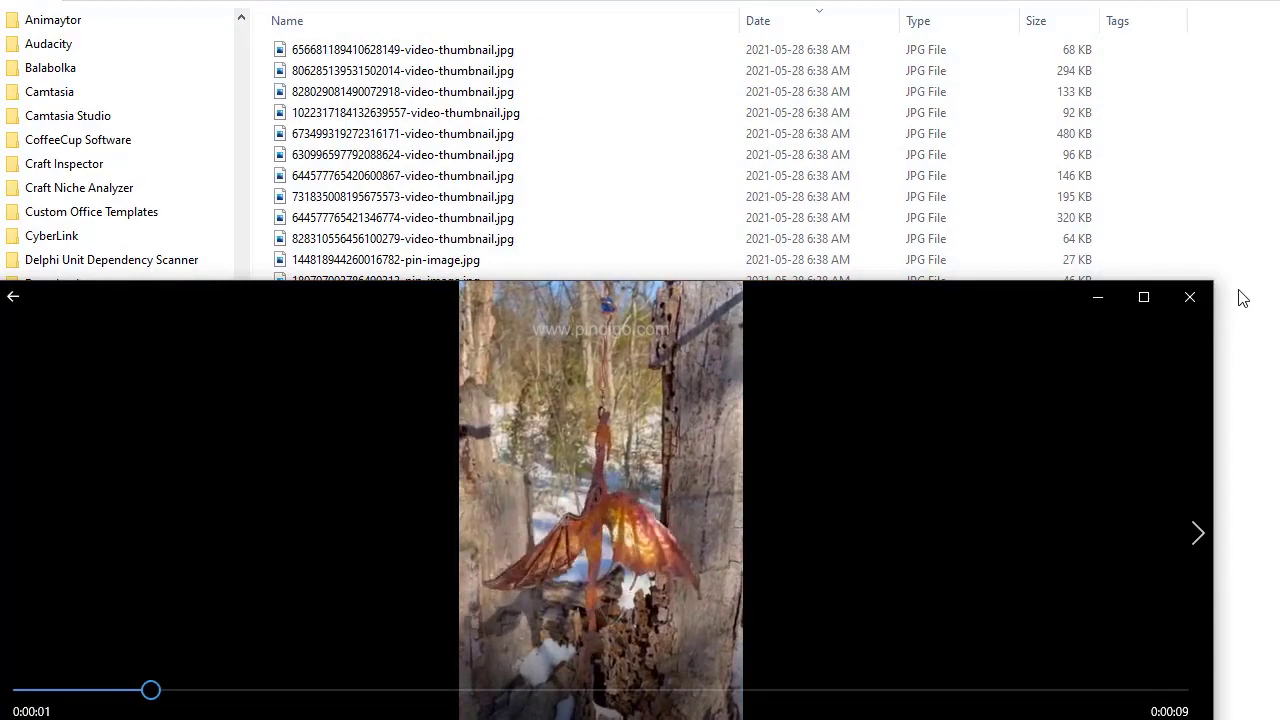
click(1190, 297)
click(386, 662)
double_click(387, 664)
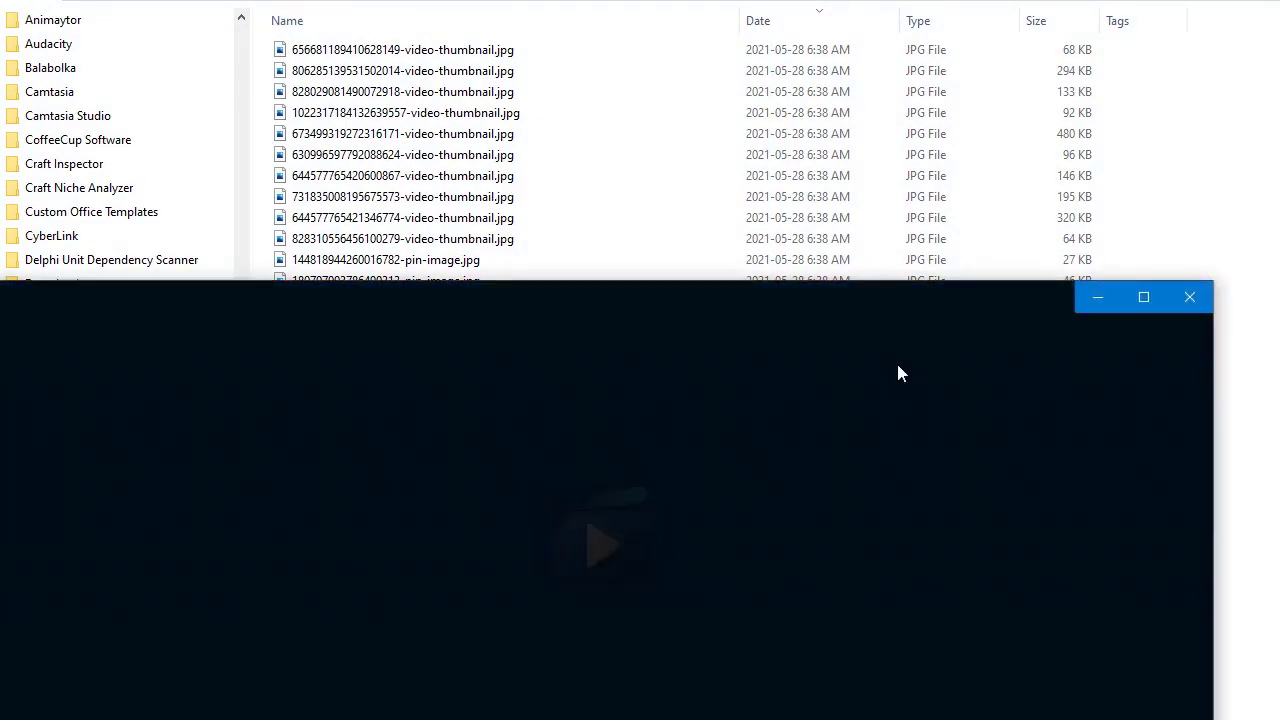
click(1197, 299)
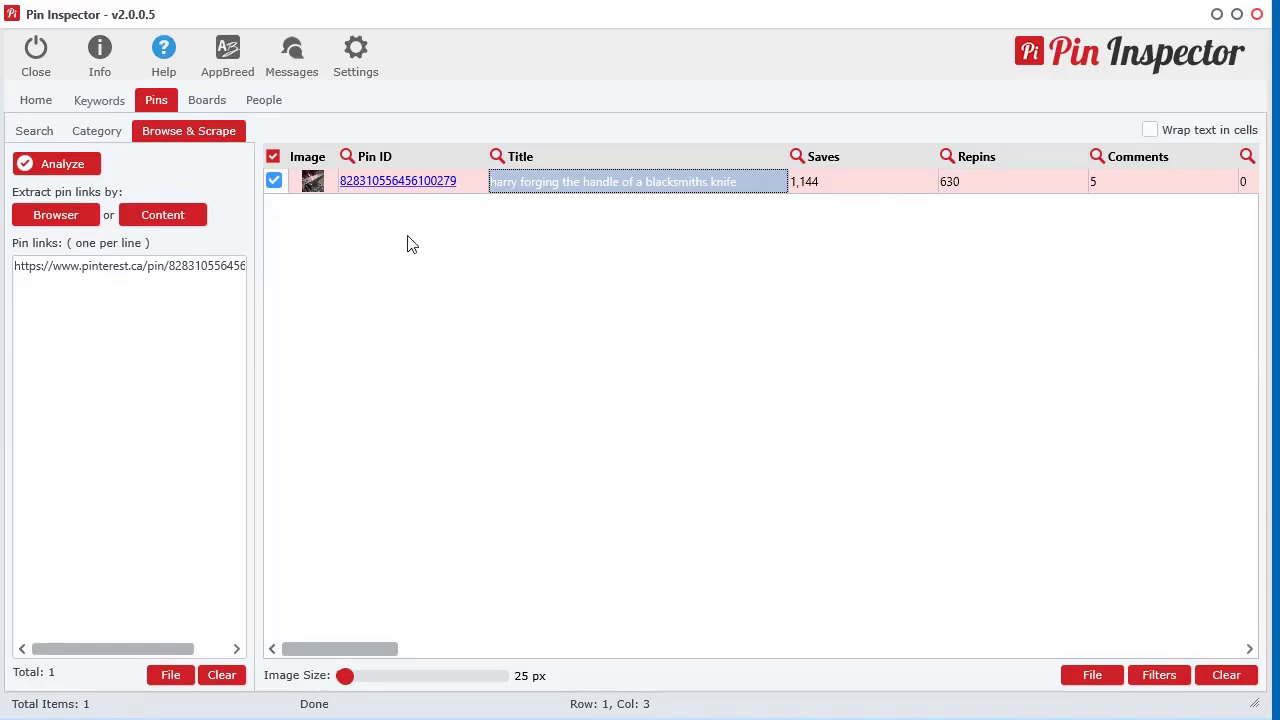
click(45, 138)
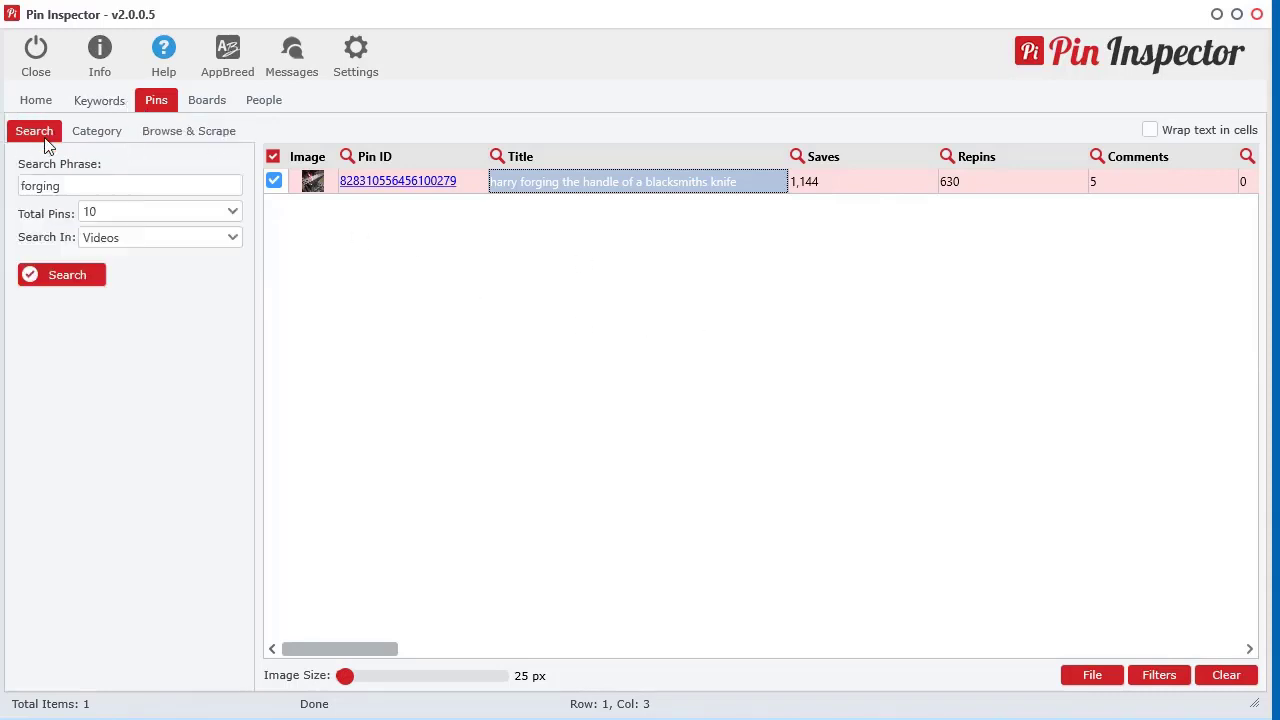